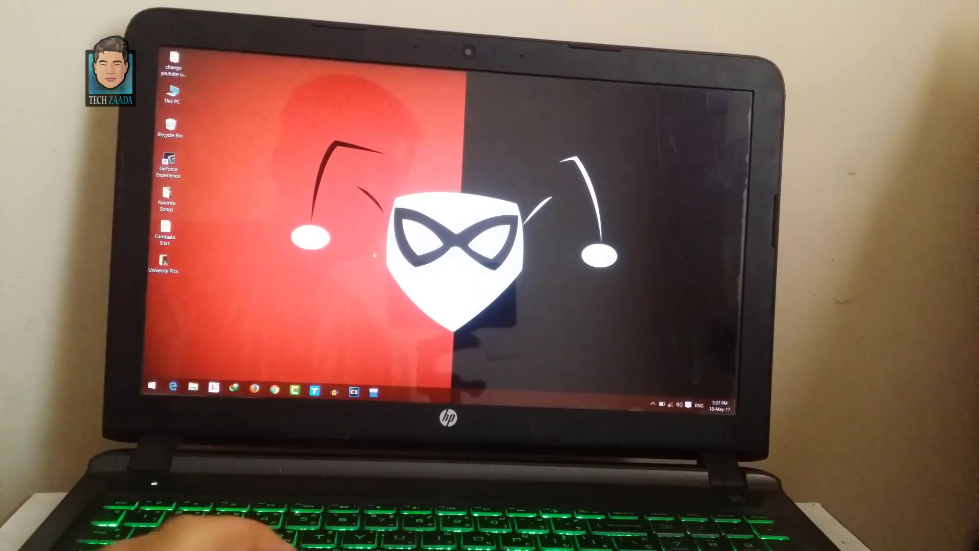
Restart the laptop from Windows 10 and enter the InsydeH2O BIOS Setup with F10
{"action": "left_click", "coordinate": [146, 389]}
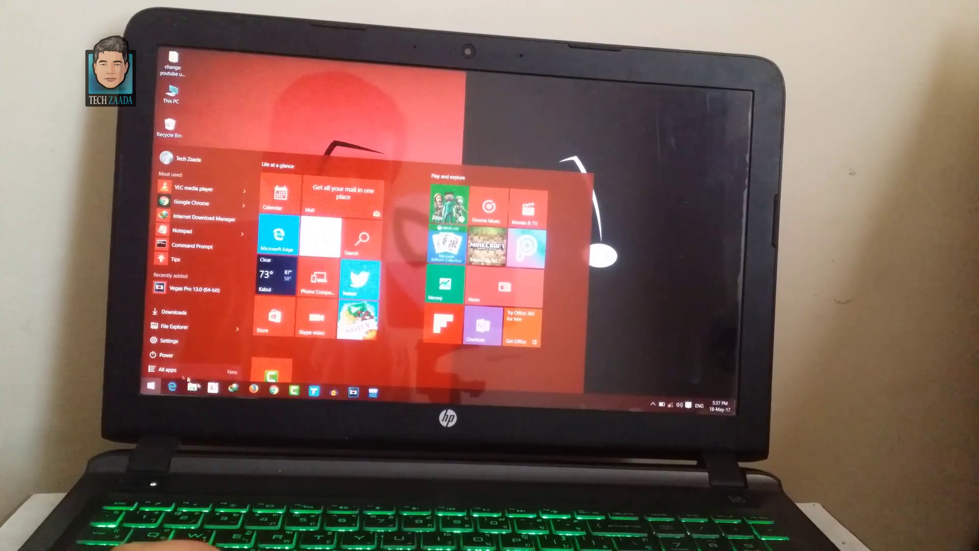
{"action": "left_click", "coordinate": [168, 359]}
{"action": "left_click", "coordinate": [164, 338]}
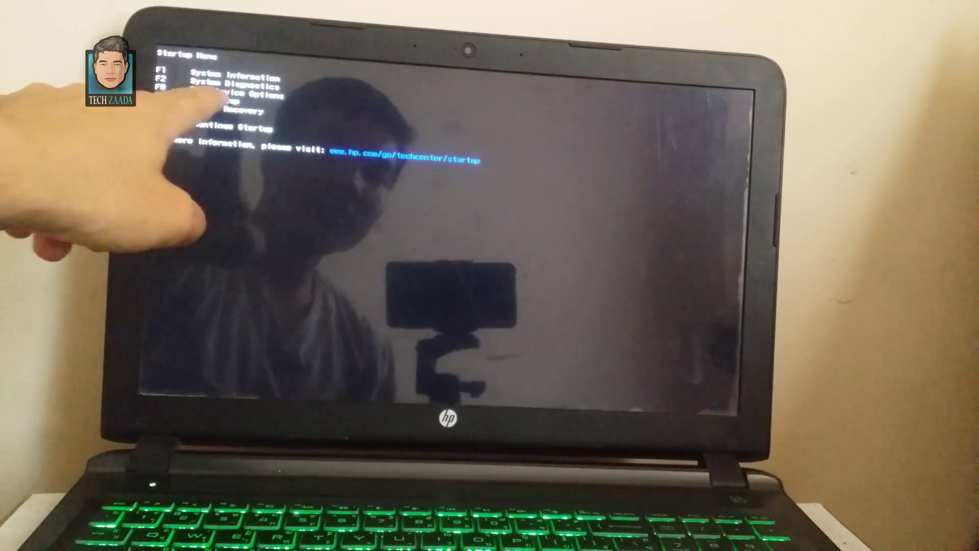
{"action": "key", "text": "F10"}
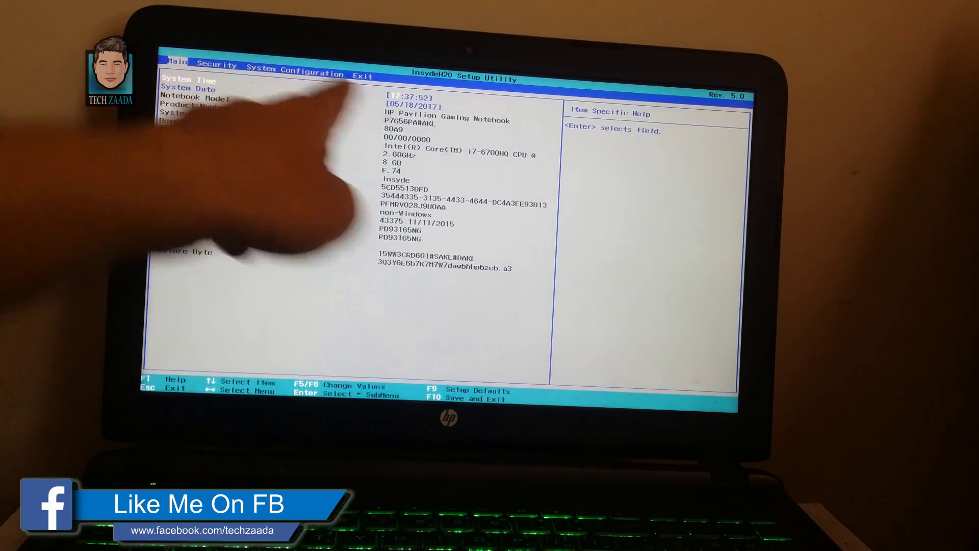
Enable Virtualization Technology under System Configuration, then save and exit with F10
{"action": "key", "text": "Right"}
{"action": "key", "text": "Right"}
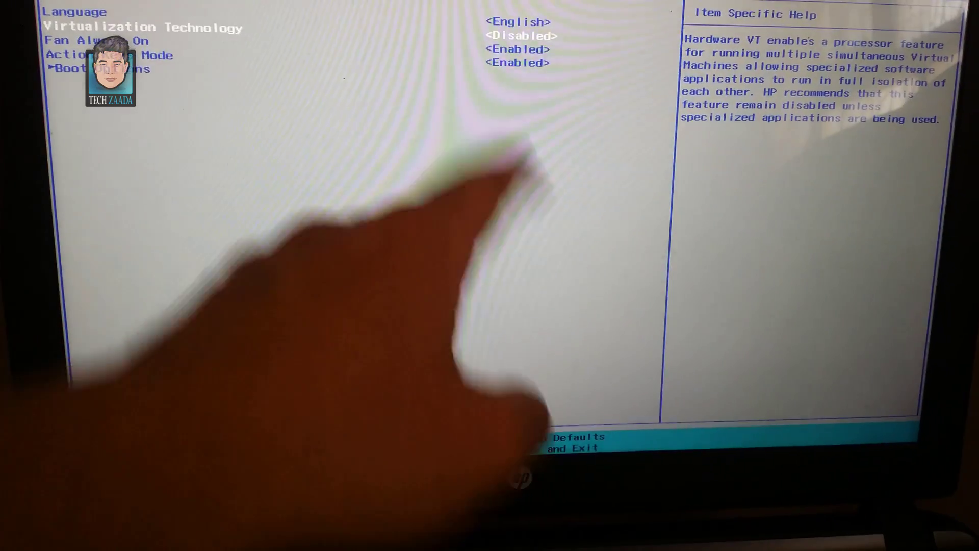
{"action": "key", "text": "Return"}
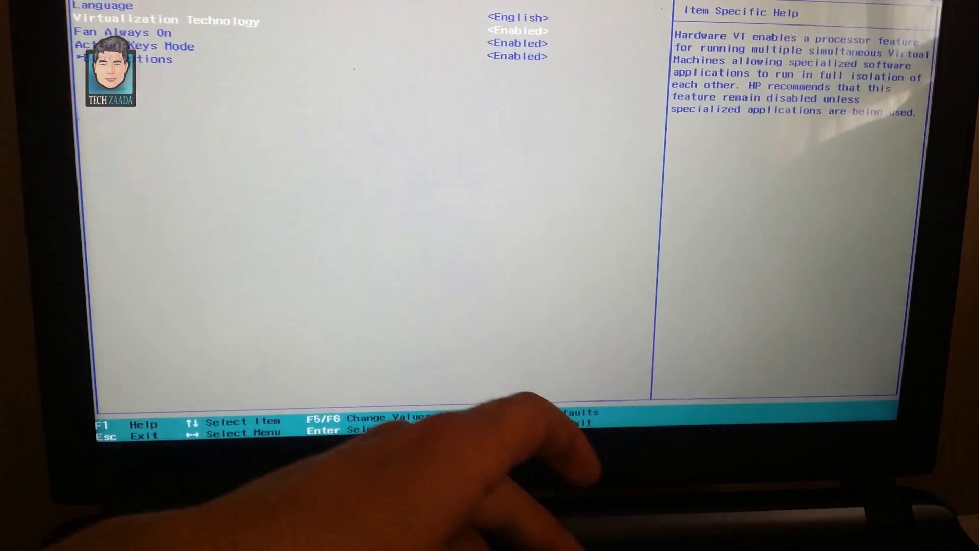
{"action": "key", "text": "F10"}
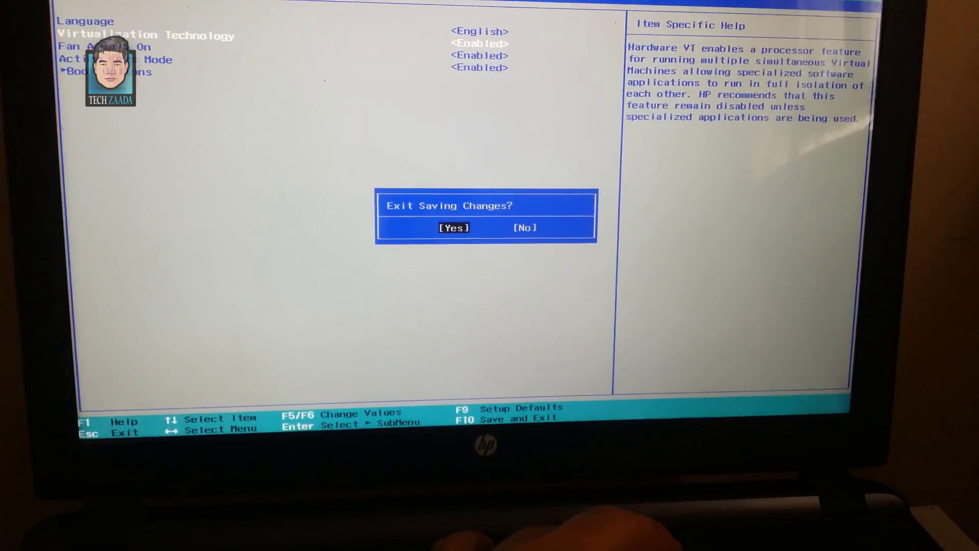
{"action": "key", "text": "Return"}
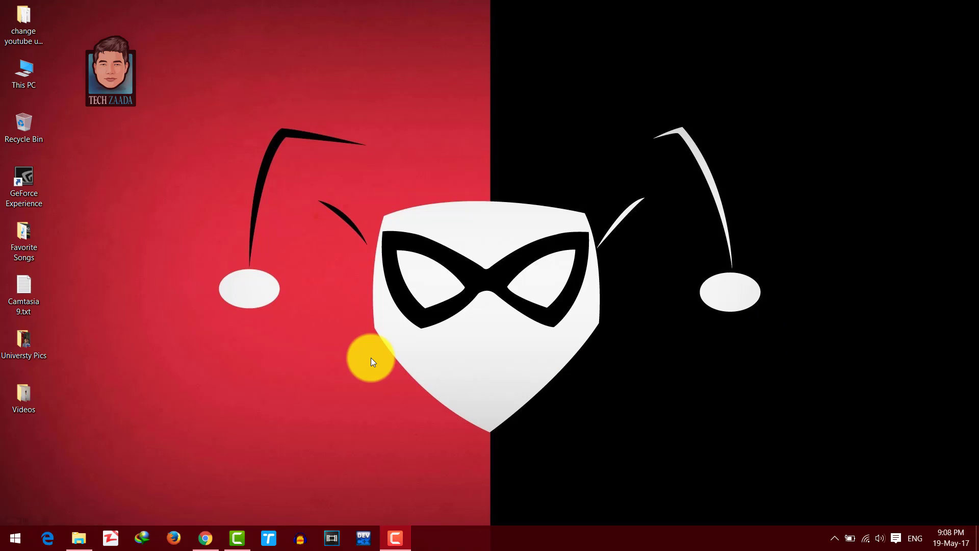
Turn on 'Show hidden files, folders, and drives' in File Explorer Options, close Control Panel, launch Chrome
{"action": "right_click", "coordinate": [8, 546]}
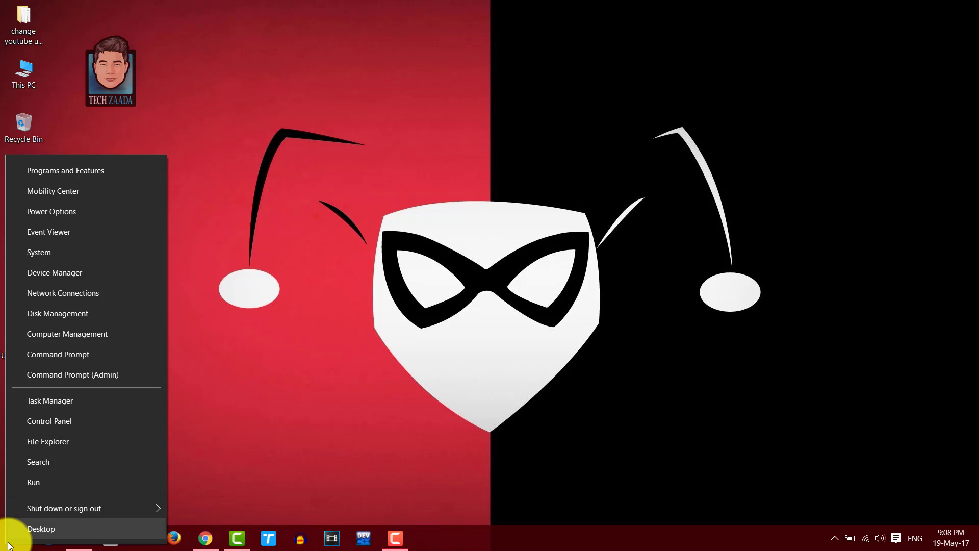
{"action": "left_click", "coordinate": [65, 423]}
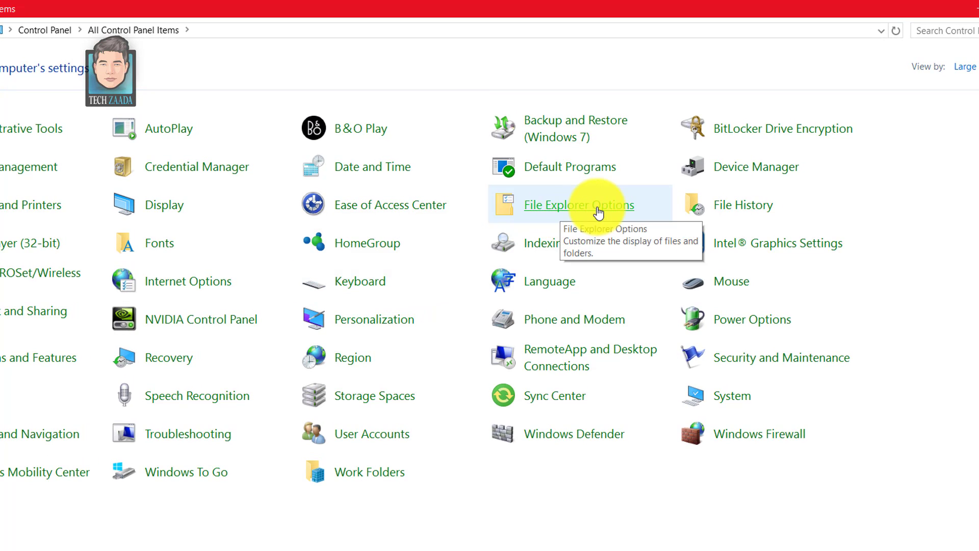
{"action": "left_click", "coordinate": [598, 212]}
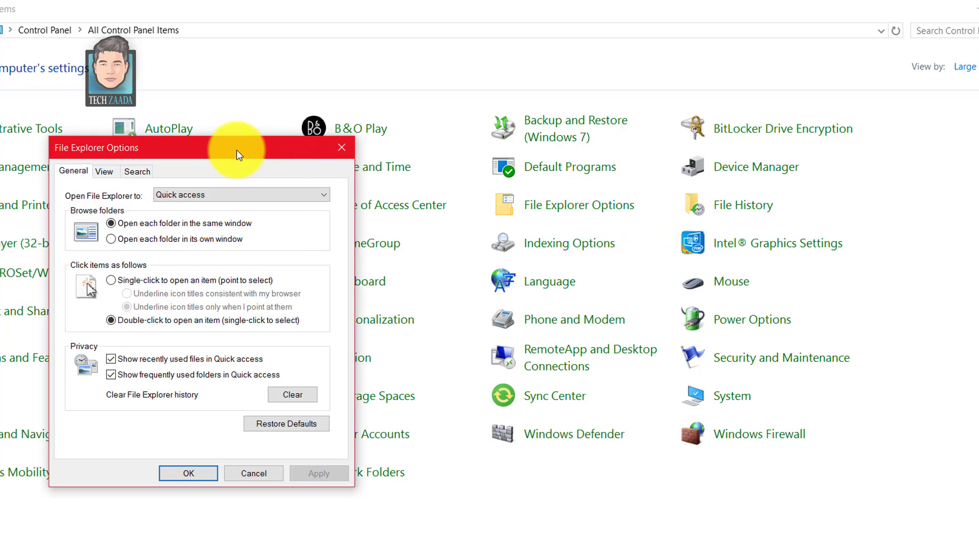
{"action": "left_click_drag", "start_coordinate": [234, 149], "coordinate": [503, 116]}
{"action": "left_click", "coordinate": [373, 134]}
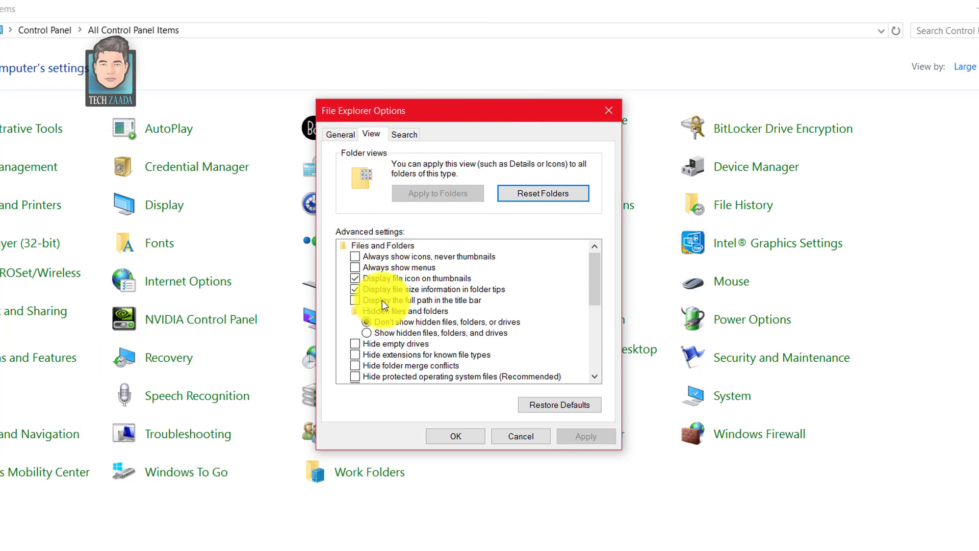
{"action": "left_click", "coordinate": [372, 334]}
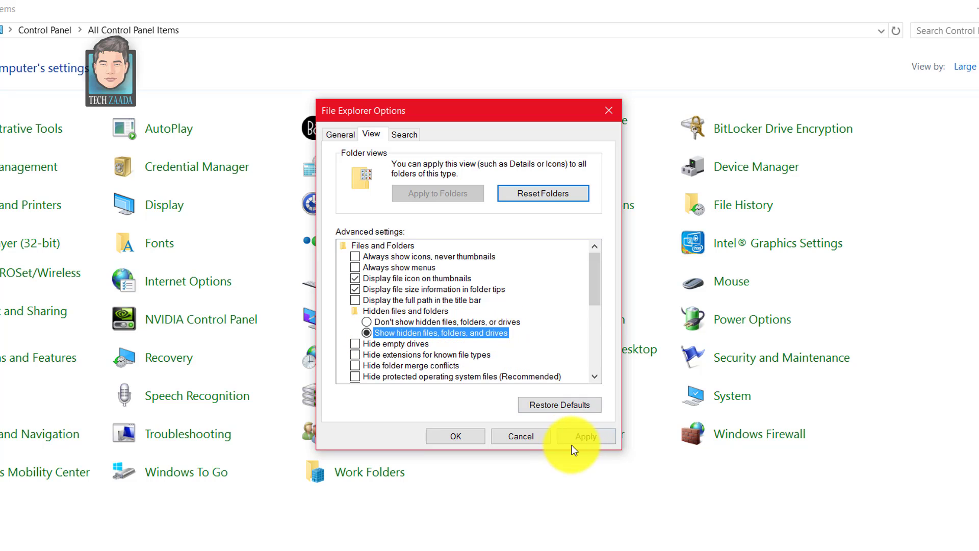
{"action": "left_click", "coordinate": [589, 437]}
{"action": "left_click", "coordinate": [466, 436]}
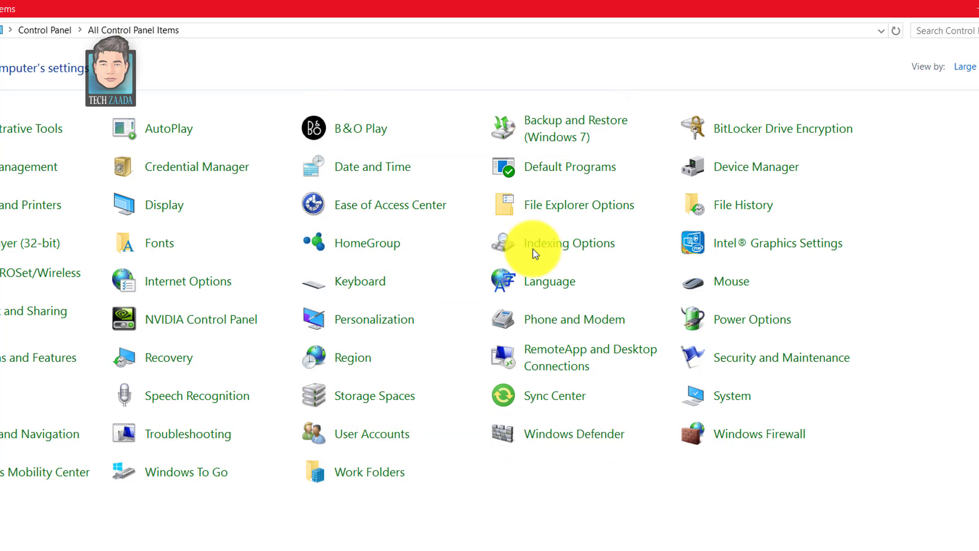
{"action": "left_click", "coordinate": [961, 7]}
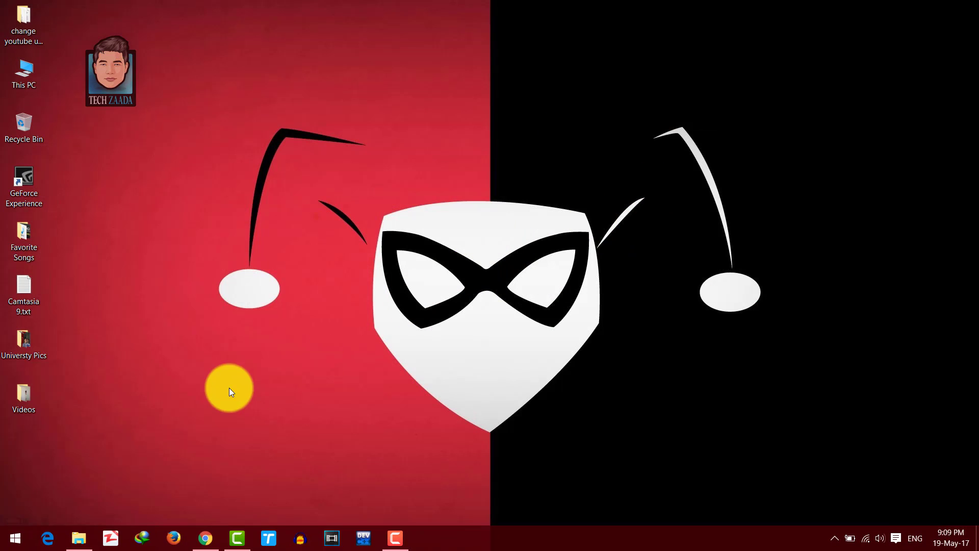
{"action": "left_click", "coordinate": [203, 538]}
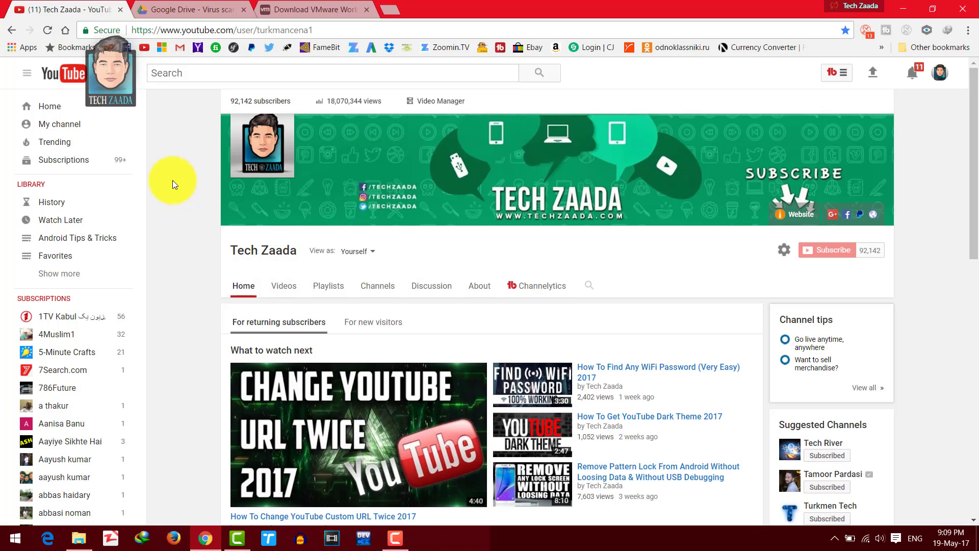
Check the El Capitan Google Drive and VMware Workstation 12.5.5 download tabs, then minimize Chrome
{"action": "left_click", "coordinate": [179, 5]}
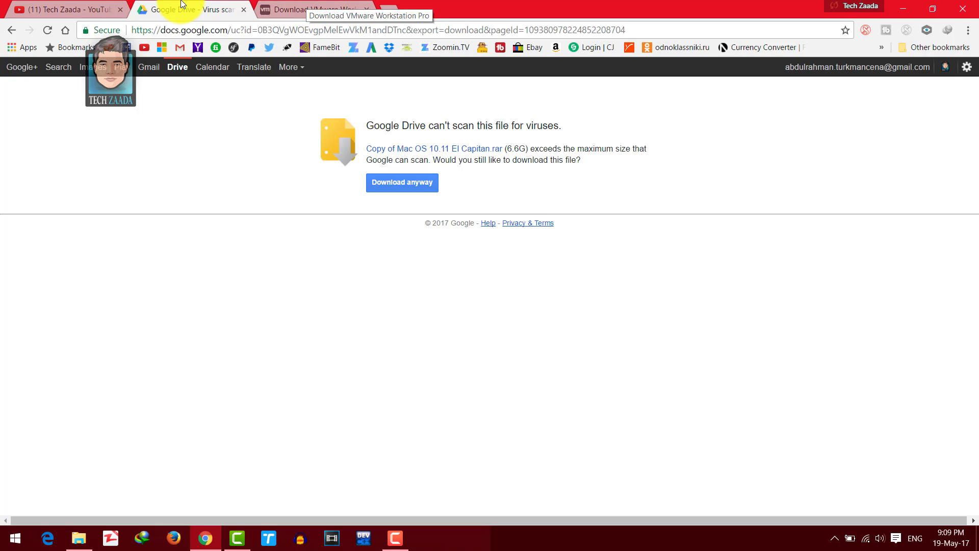
{"action": "left_click", "coordinate": [291, 8]}
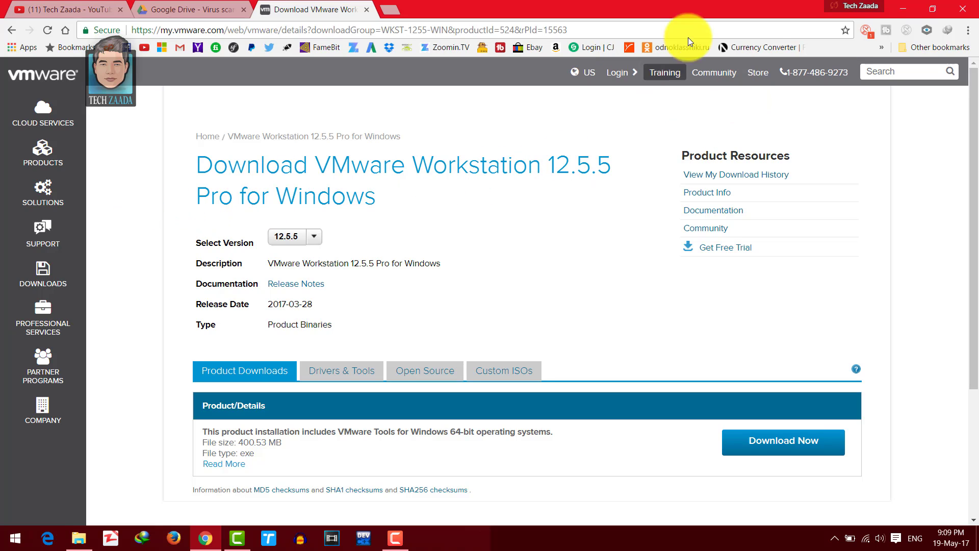
{"action": "left_click", "coordinate": [903, 10]}
Refresh the desktop and run the VMware Workstation installer from the Mac OSX folder
{"action": "right_click", "coordinate": [468, 87]}
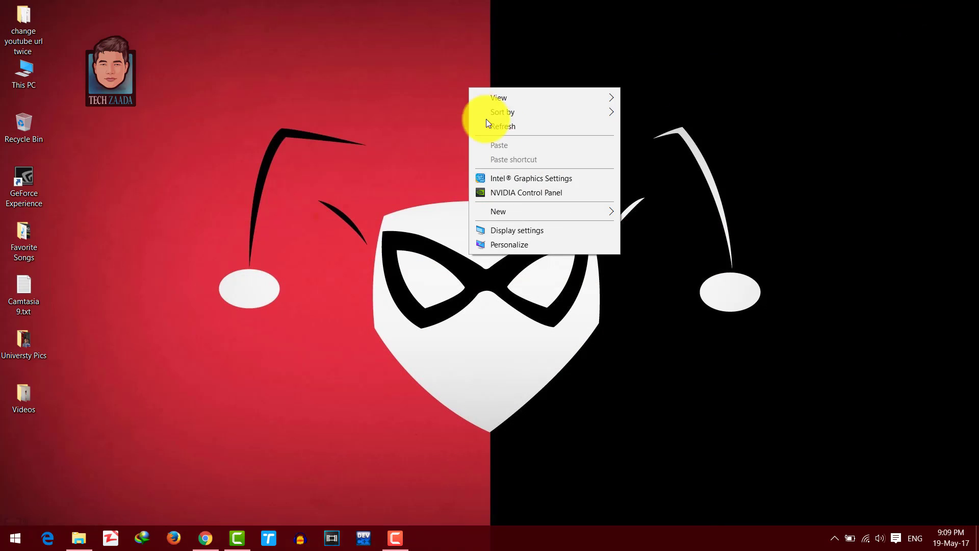
{"action": "left_click", "coordinate": [507, 124]}
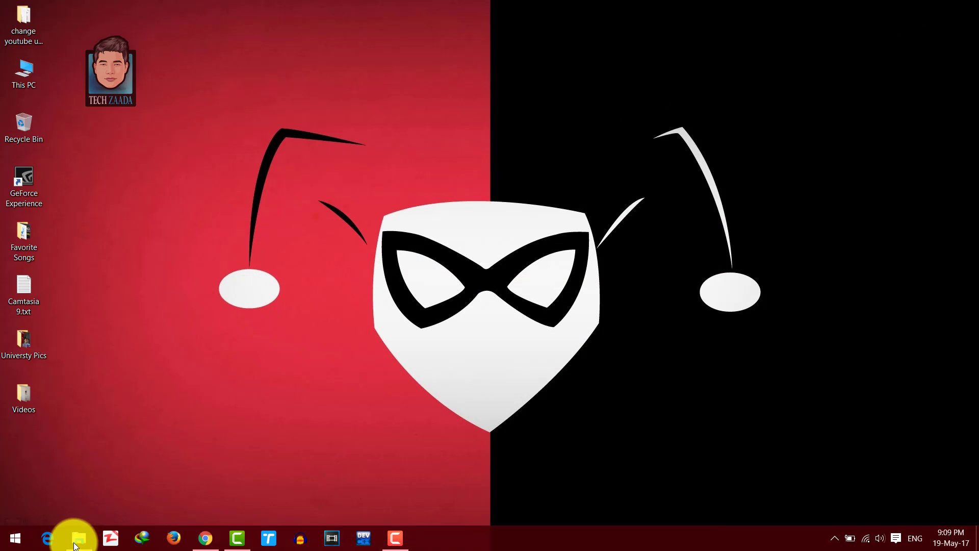
{"action": "left_click", "coordinate": [77, 539]}
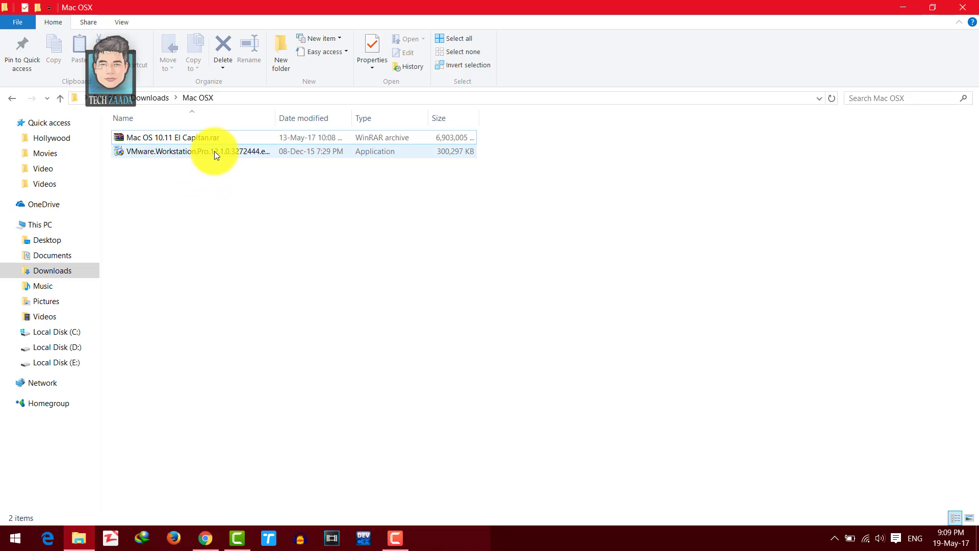
{"action": "left_click", "coordinate": [214, 152]}
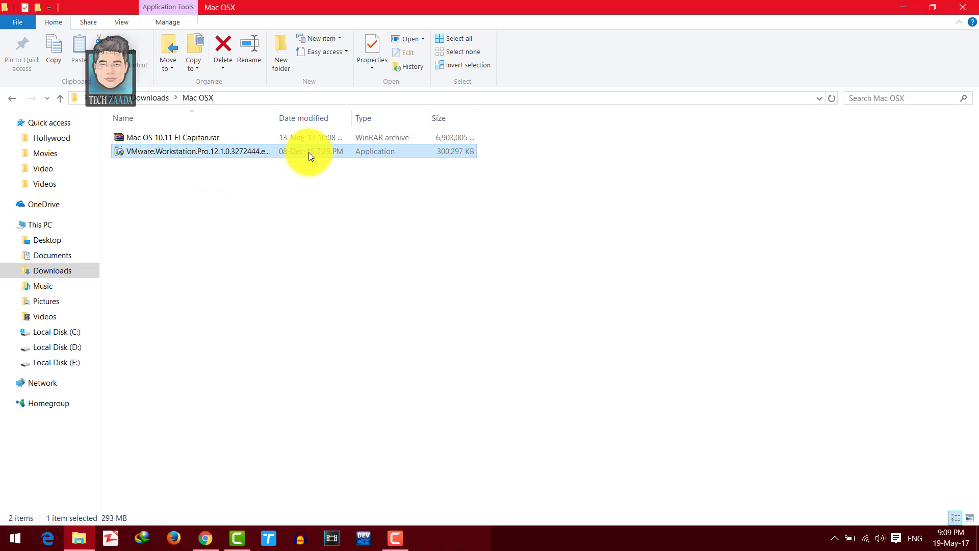
{"action": "right_click", "coordinate": [307, 152]}
{"action": "left_click", "coordinate": [319, 160]}
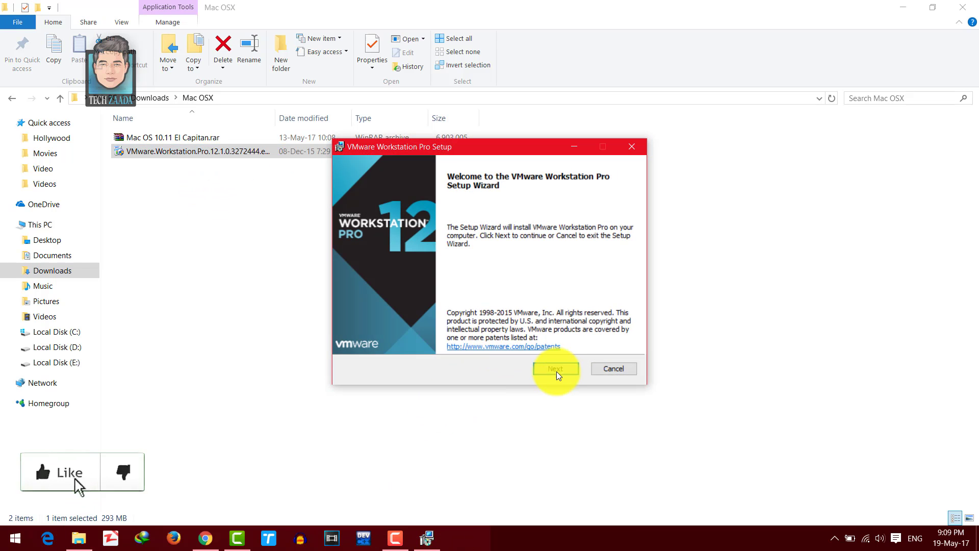
Accept the license, enable the Enhanced Keyboard Driver, and start installing VMware Workstation Pro
{"action": "left_click", "coordinate": [558, 370]}
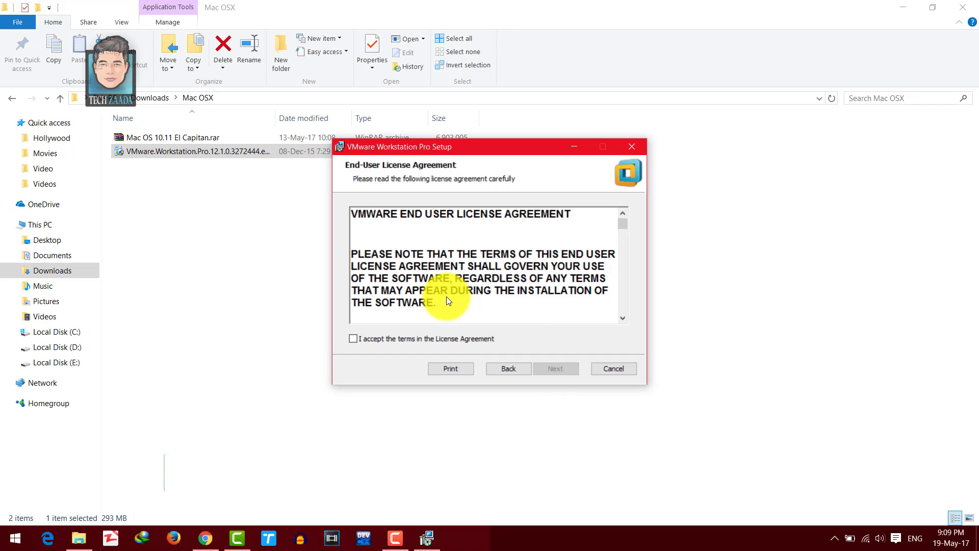
{"action": "left_click", "coordinate": [475, 339]}
{"action": "left_click", "coordinate": [556, 370]}
{"action": "left_click", "coordinate": [557, 369]}
{"action": "left_click", "coordinate": [506, 368]}
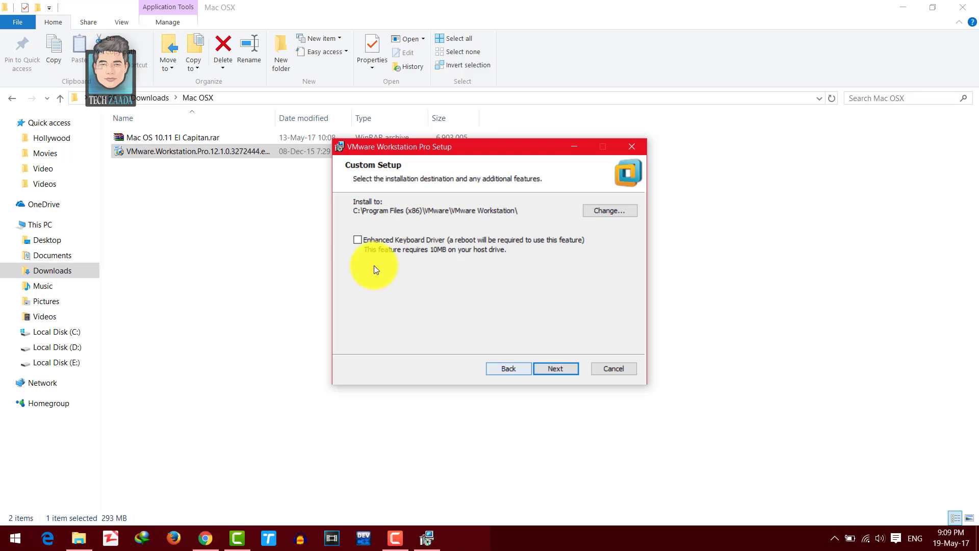
{"action": "left_click", "coordinate": [358, 239]}
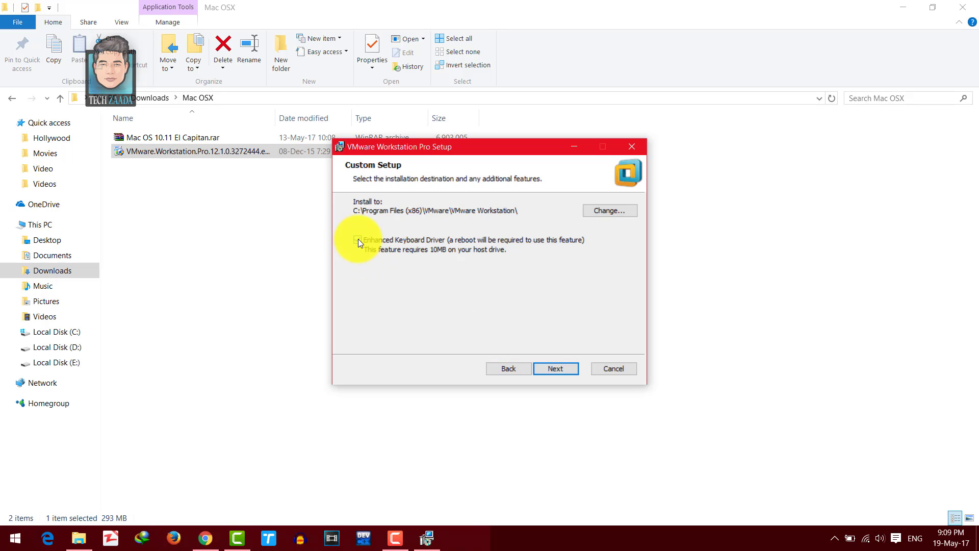
{"action": "left_click", "coordinate": [558, 370]}
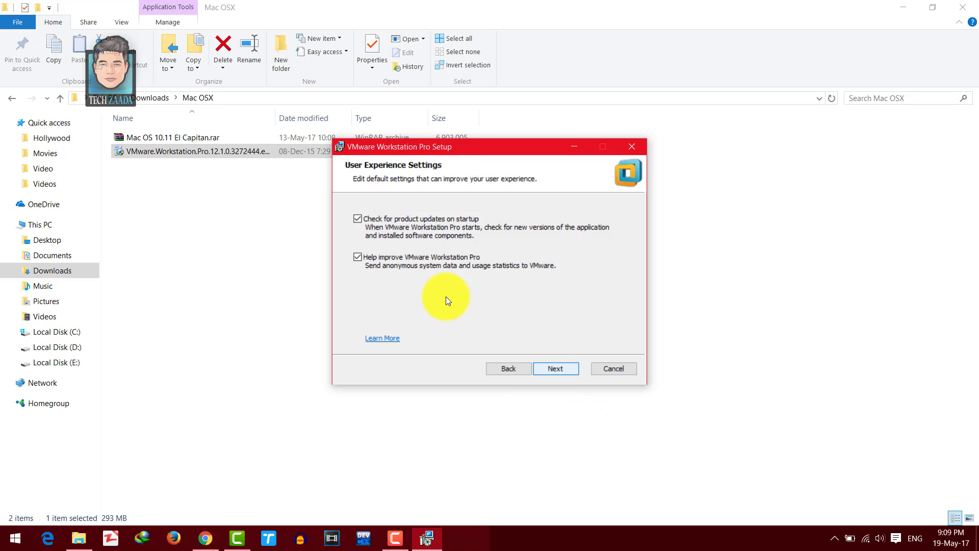
{"action": "key", "text": "Return"}
{"action": "key", "text": "Return"}
{"action": "key", "text": "Return"}
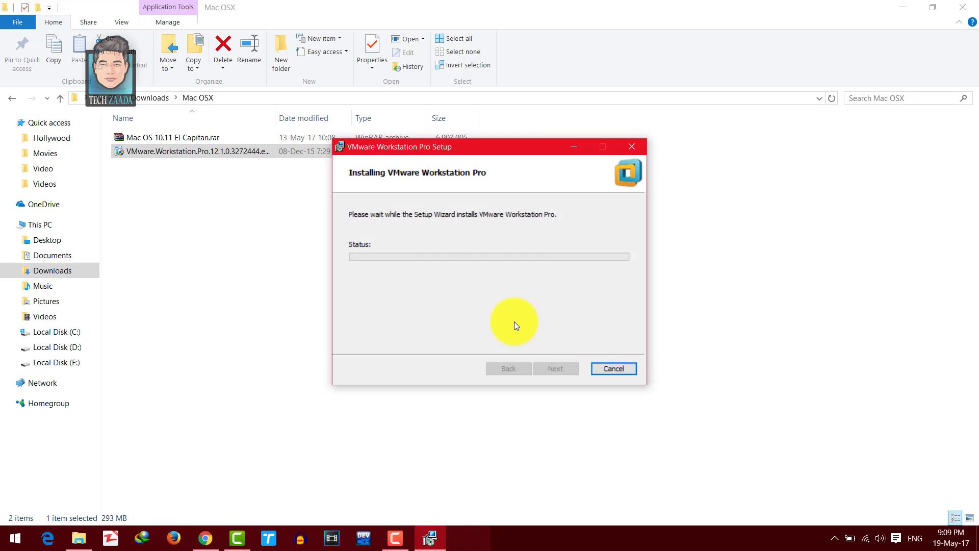
{"action": "left_click_drag", "start_coordinate": [518, 137], "coordinate": [573, 136]}
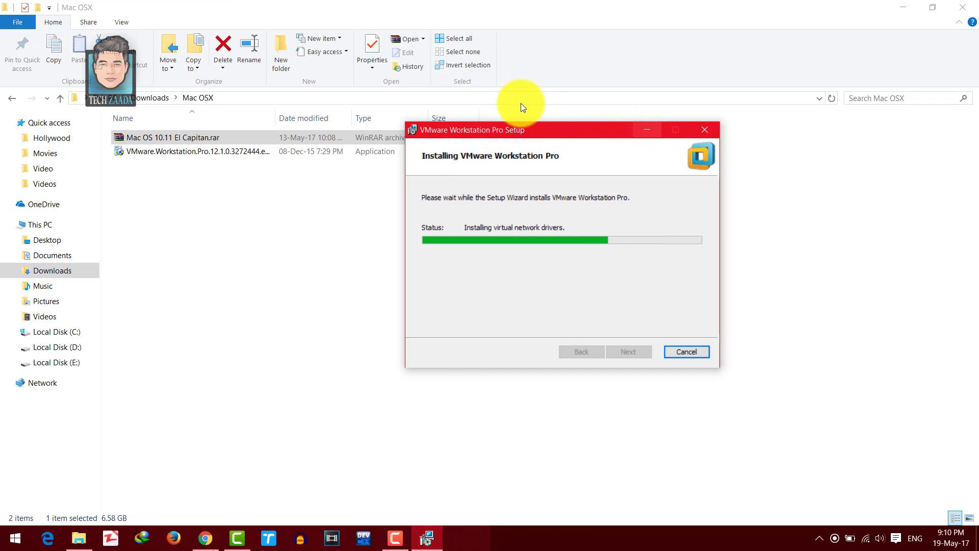
{"action": "left_click", "coordinate": [521, 107]}
Extract Mac OS 10.11 El Capitan.rar into a Mac OS 10.11 El Capitan folder with WinRAR
{"action": "double_click", "coordinate": [222, 143]}
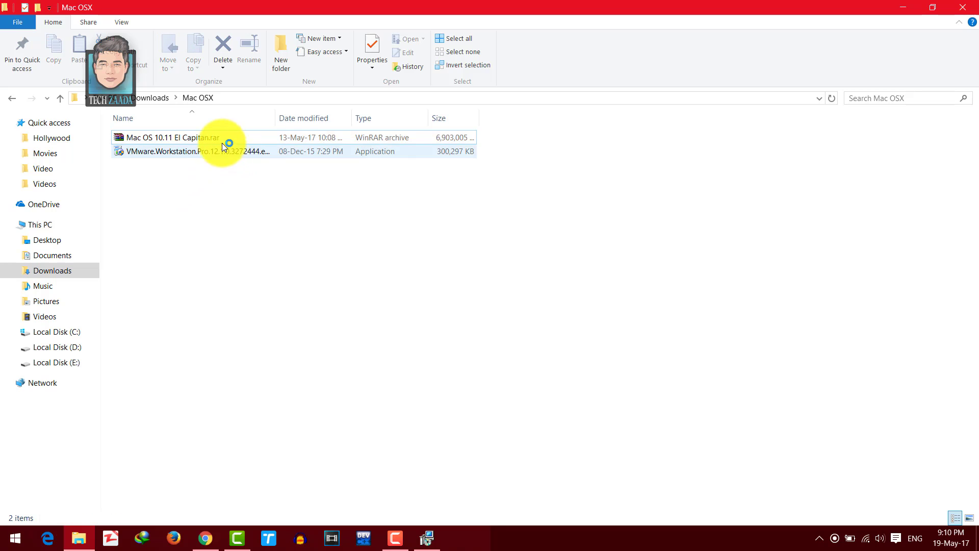
{"action": "right_click", "coordinate": [228, 136]}
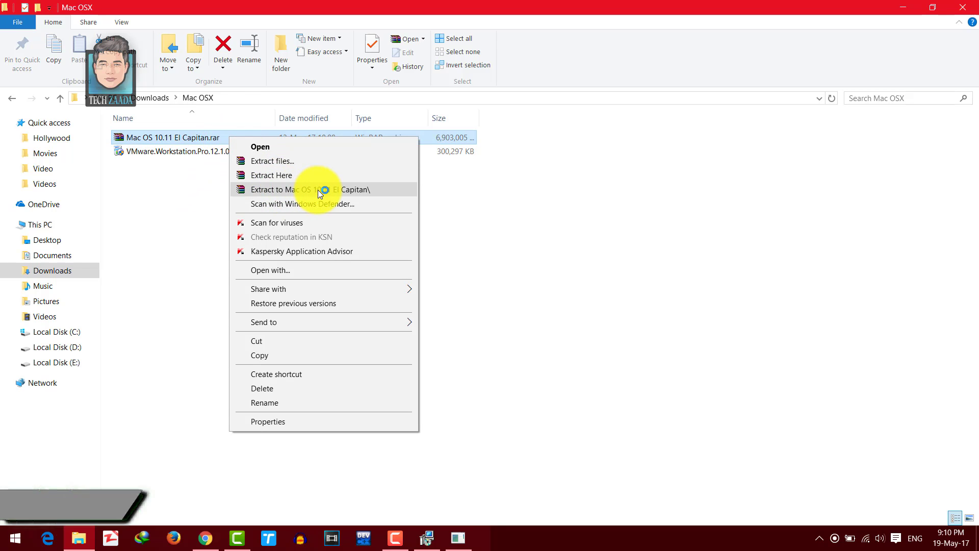
{"action": "left_click", "coordinate": [348, 190]}
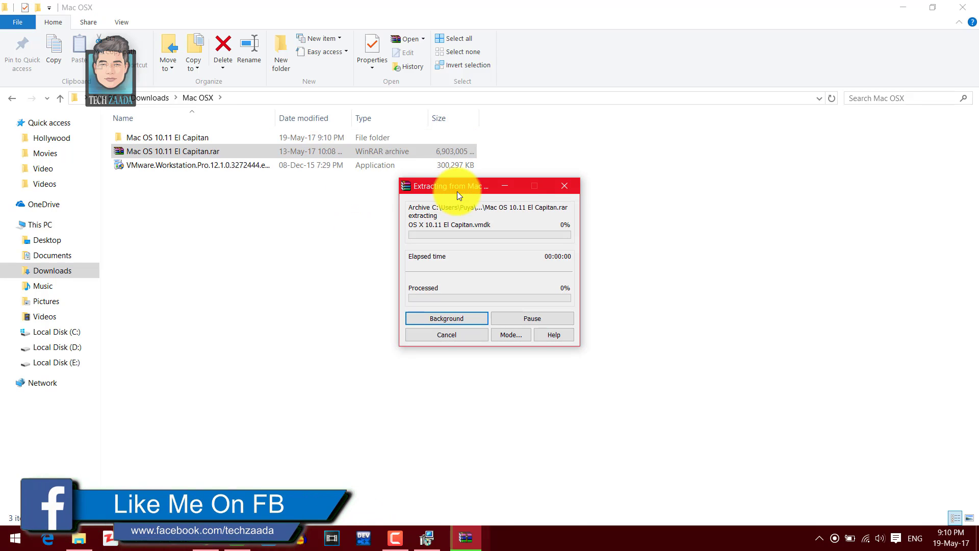
{"action": "left_click_drag", "start_coordinate": [456, 185], "coordinate": [444, 151]}
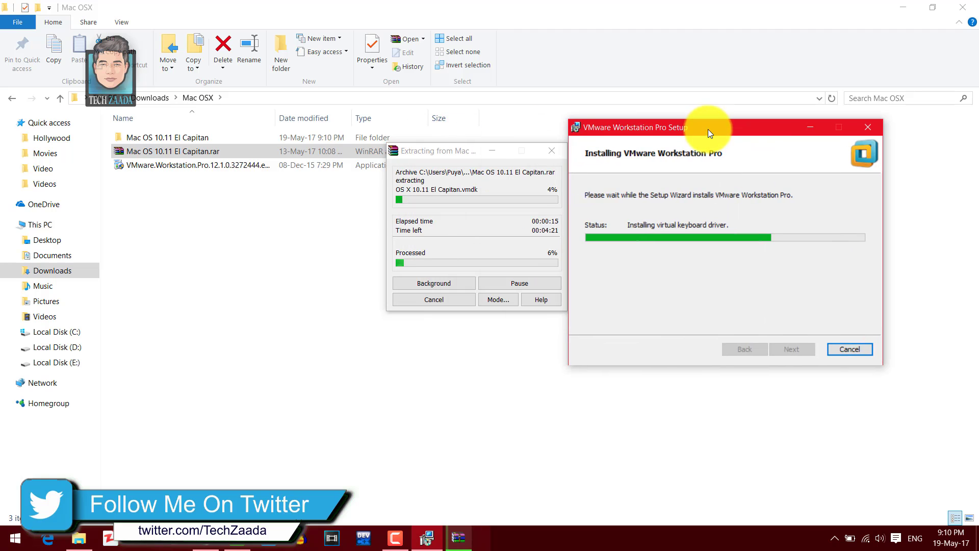
{"action": "left_click_drag", "start_coordinate": [460, 151], "coordinate": [349, 147]}
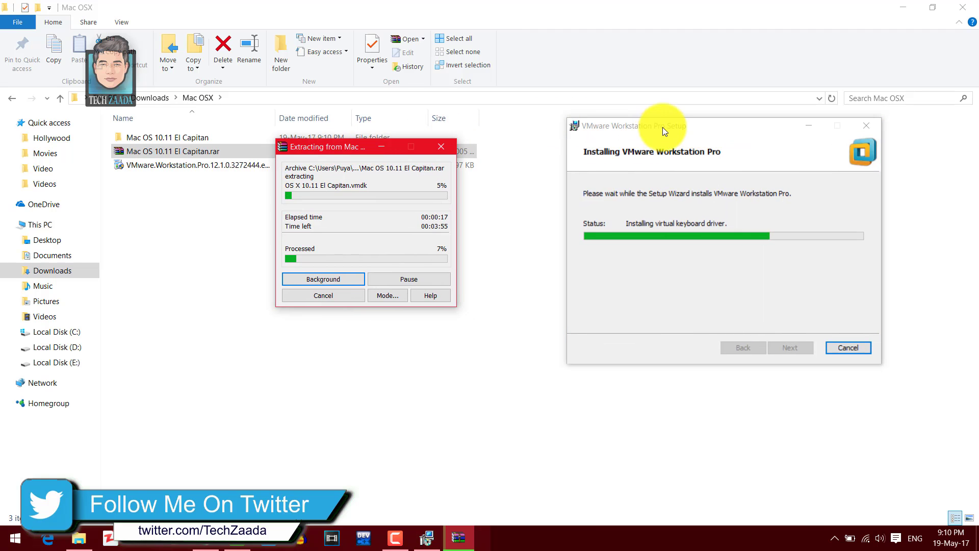
{"action": "left_click_drag", "start_coordinate": [662, 126], "coordinate": [589, 126]}
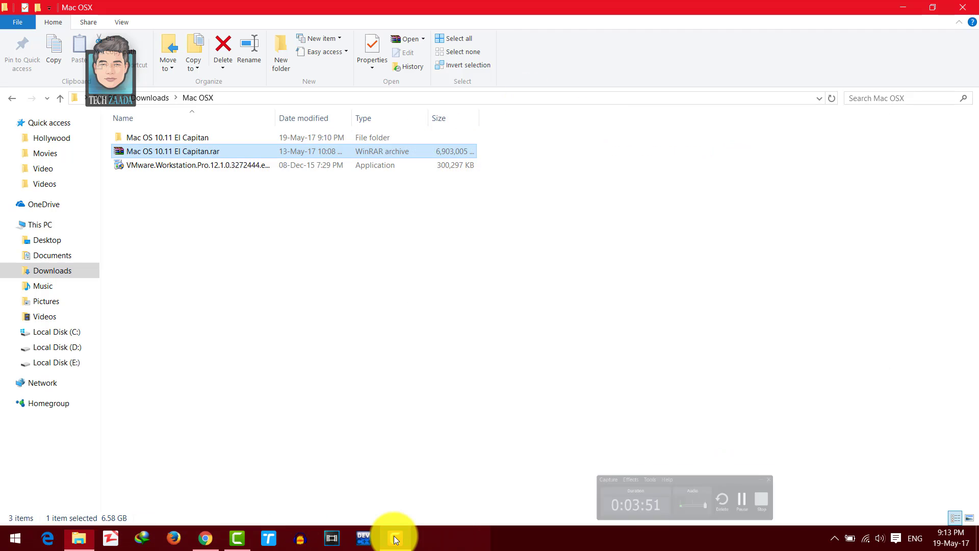
{"action": "left_click", "coordinate": [395, 537]}
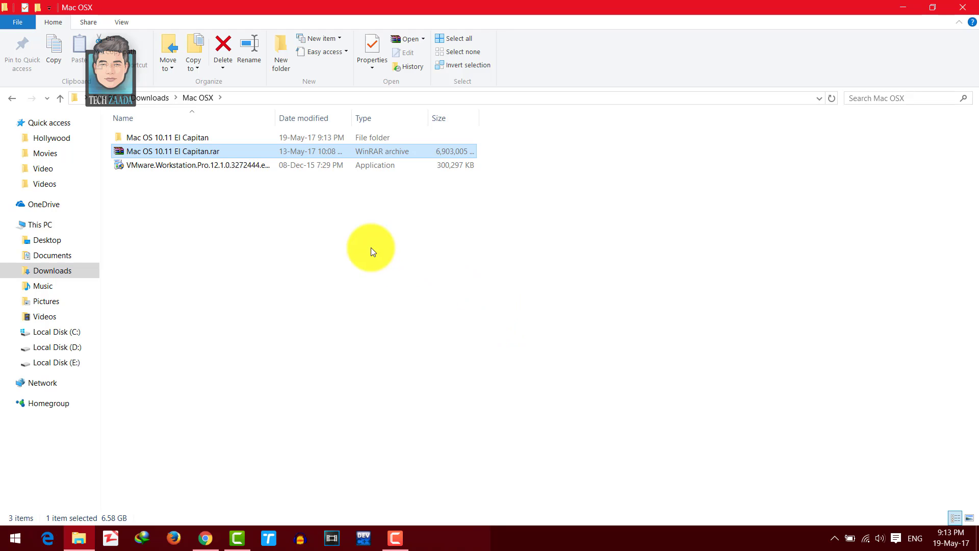
Browse into Mac OS 10.11 El Capitan > Unlocker > unlocker204 > unlocker204 and select win-install.cmd
{"action": "left_click", "coordinate": [187, 137]}
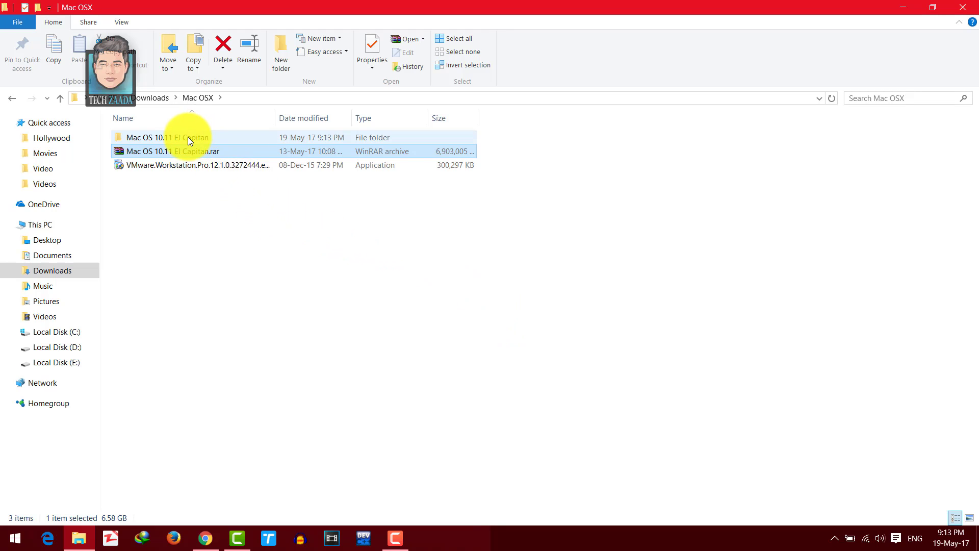
{"action": "double_click", "coordinate": [300, 137]}
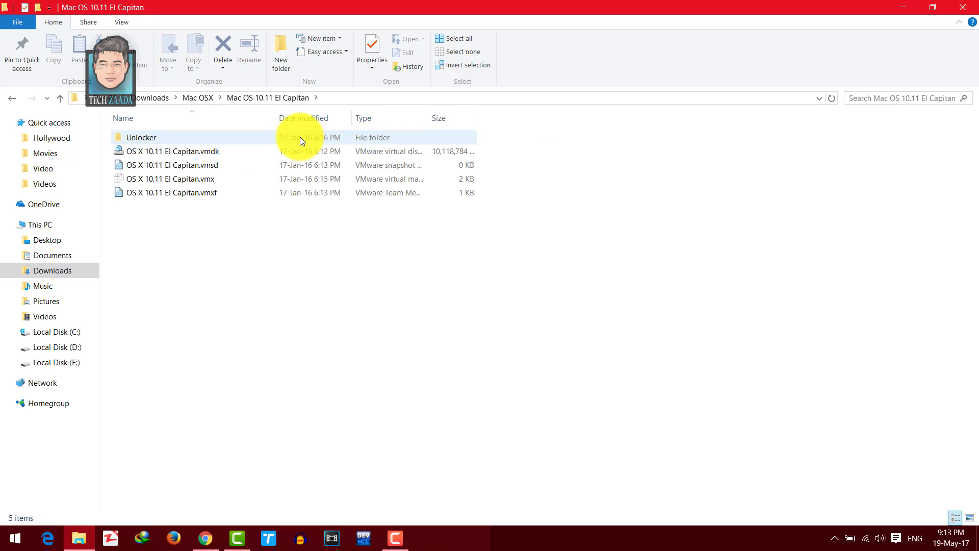
{"action": "left_click", "coordinate": [146, 137]}
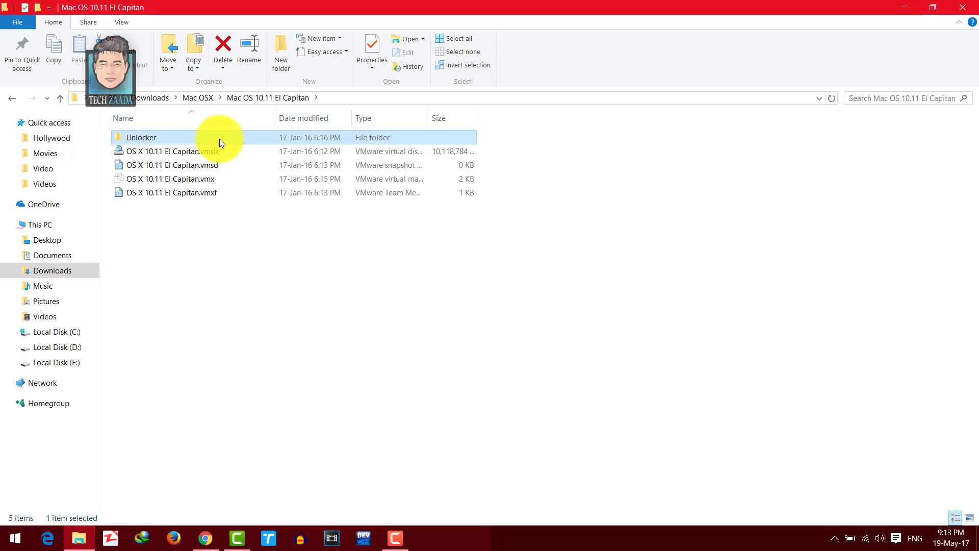
{"action": "double_click", "coordinate": [253, 144]}
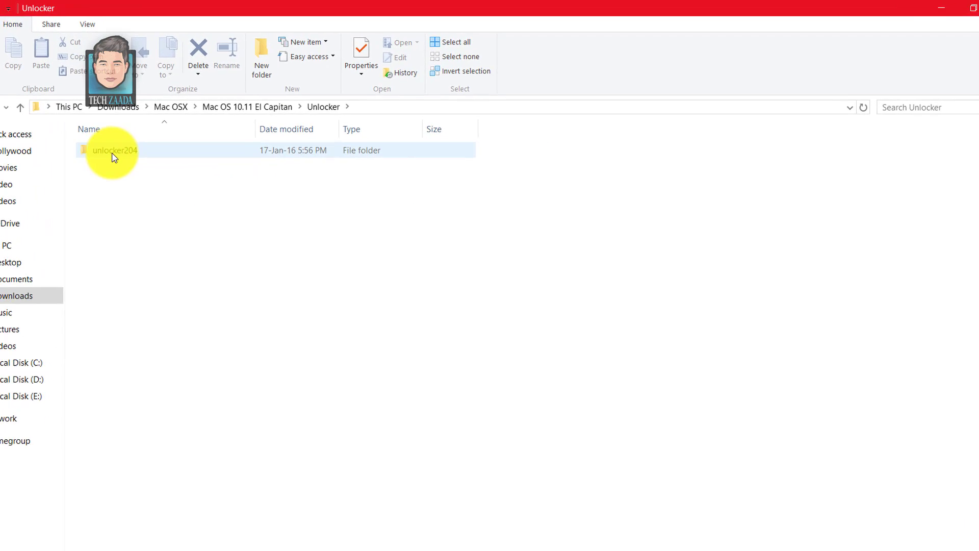
{"action": "left_click", "coordinate": [109, 153]}
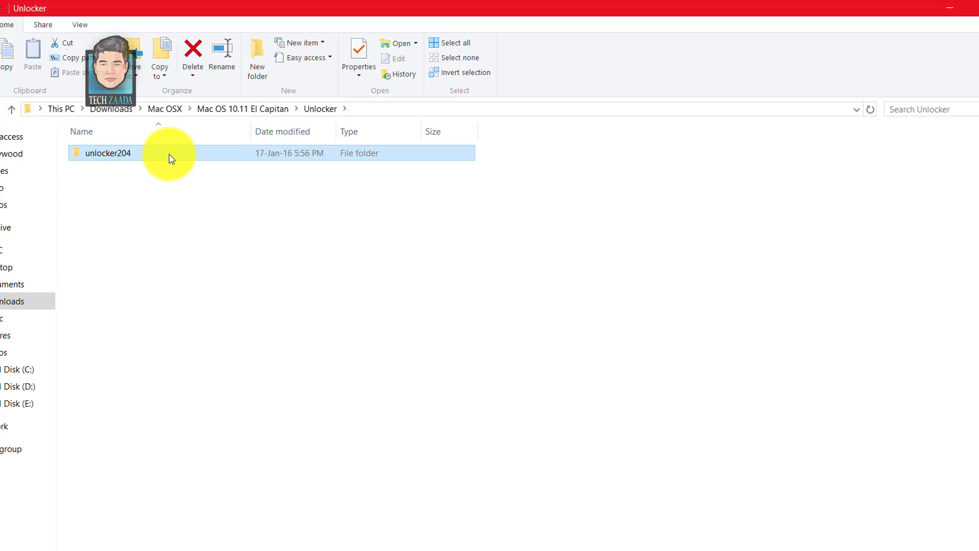
{"action": "double_click", "coordinate": [172, 158]}
{"action": "double_click", "coordinate": [170, 156]}
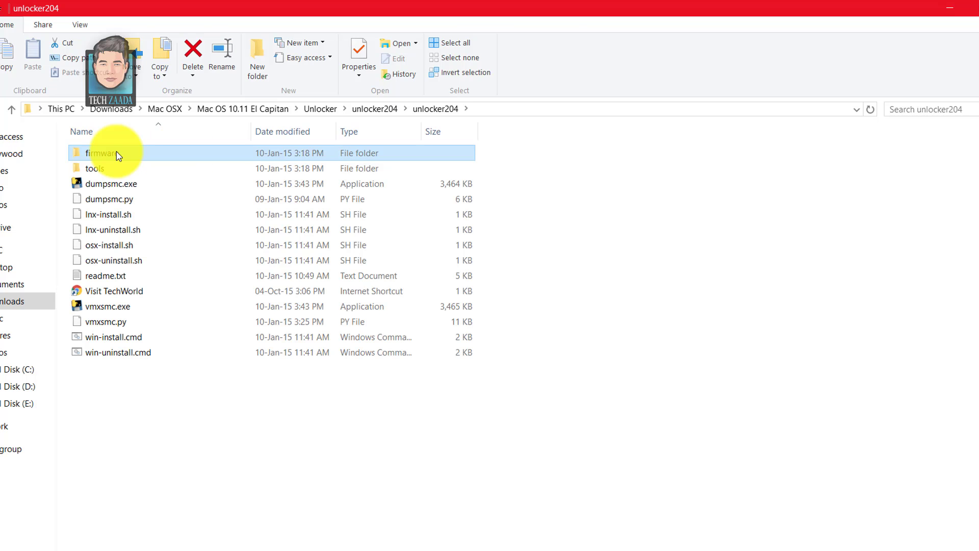
{"action": "left_click", "coordinate": [102, 340]}
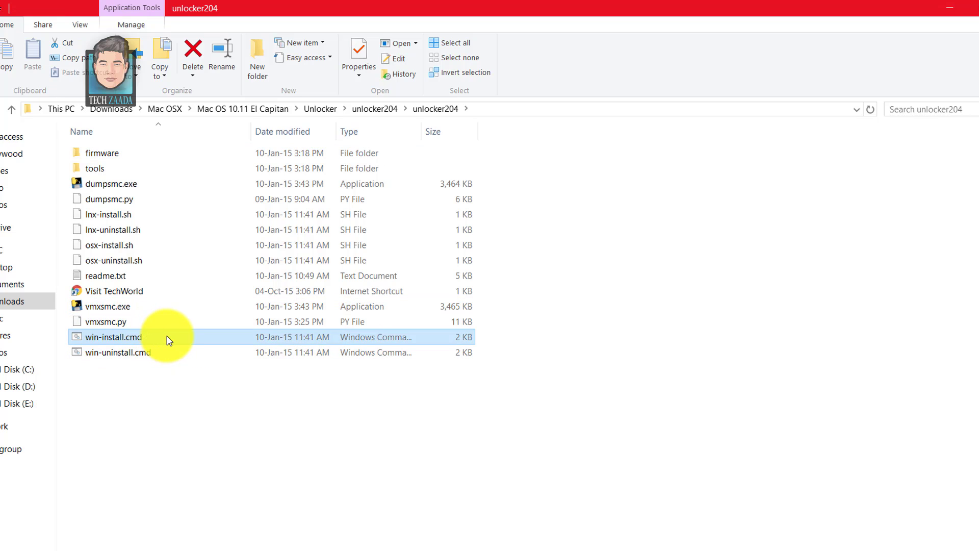
Run win-install.cmd as administrator to patch VMware, then close the folder window
{"action": "right_click", "coordinate": [169, 340]}
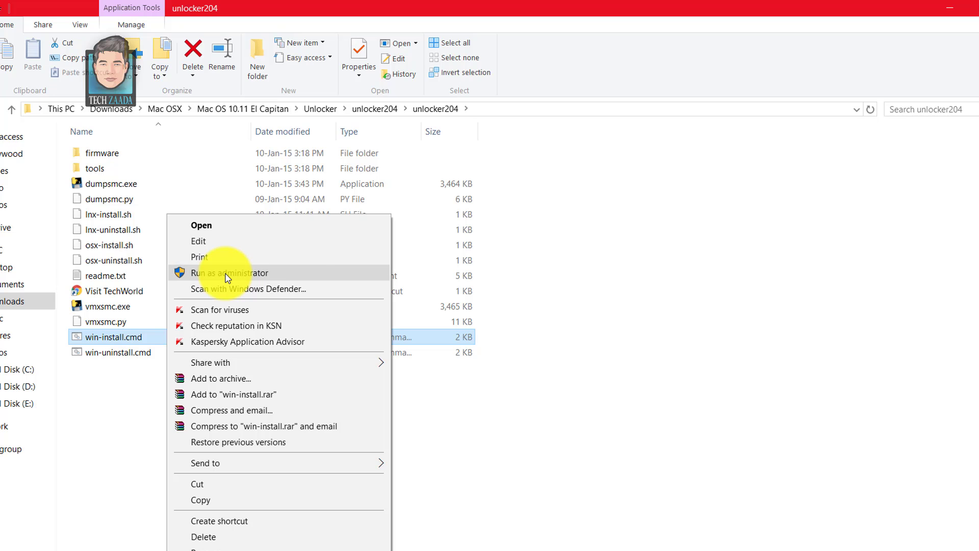
{"action": "left_click", "coordinate": [228, 275]}
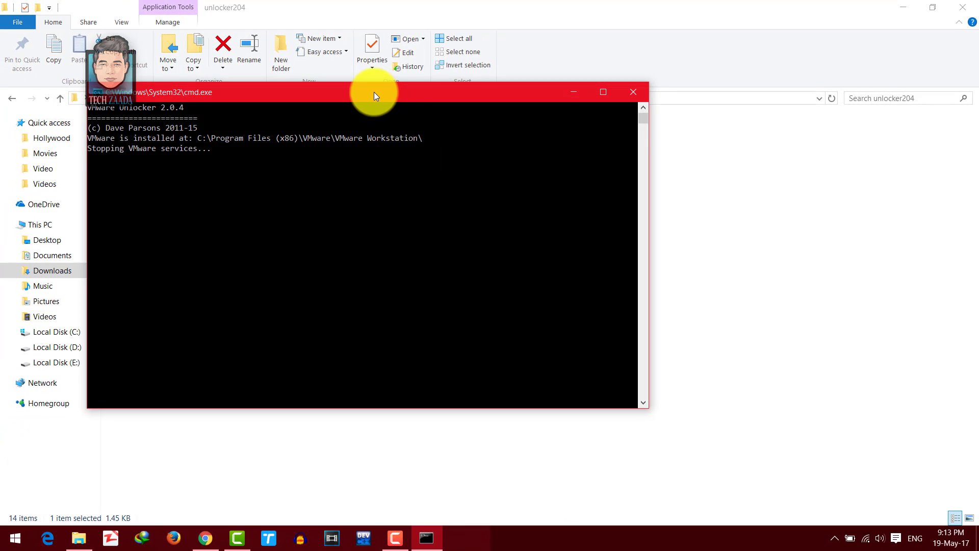
{"action": "left_click_drag", "start_coordinate": [374, 92], "coordinate": [455, 82]}
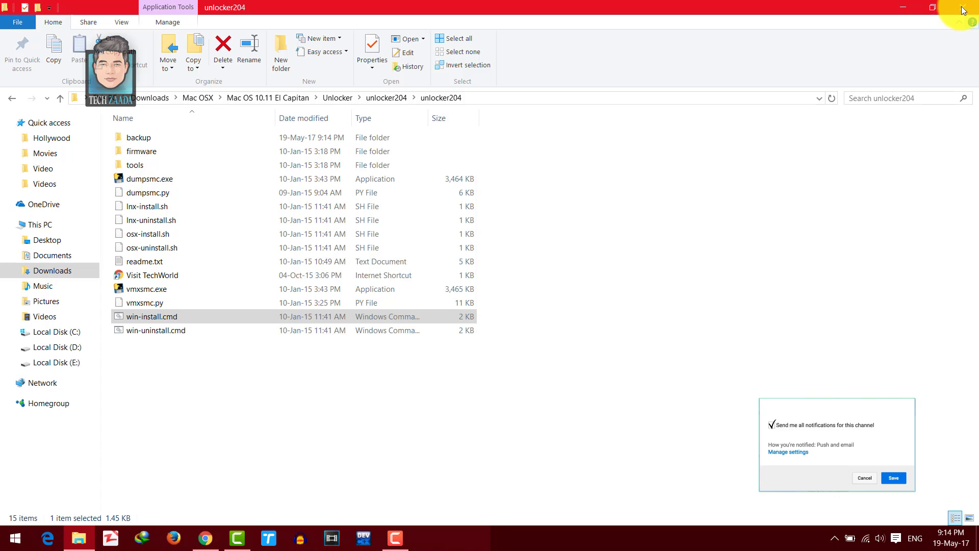
{"action": "left_click", "coordinate": [962, 7]}
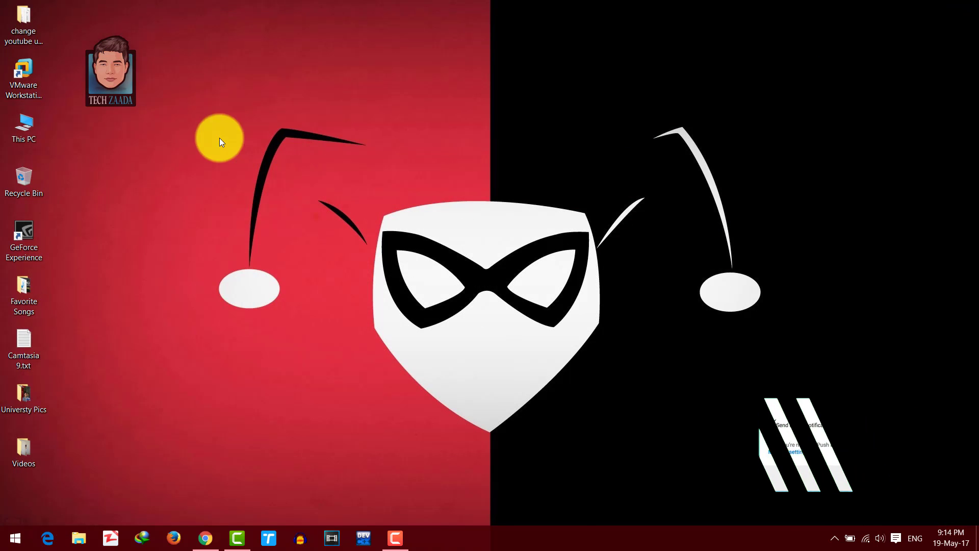
Launch VMware Workstation Pro and pick OS X 10.11 El Capitan.vmx in the Open Virtual Machine dialog
{"action": "double_click", "coordinate": [29, 72]}
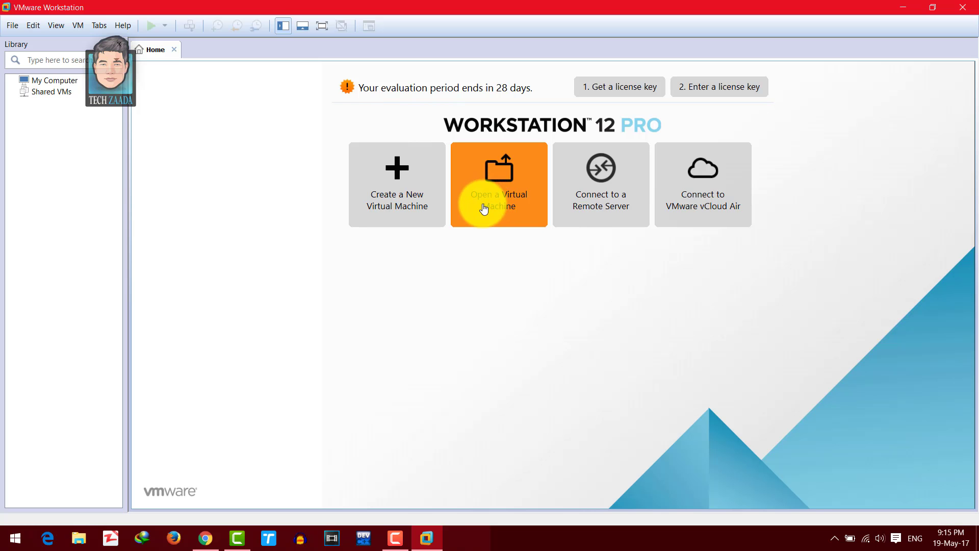
{"action": "left_click", "coordinate": [495, 177]}
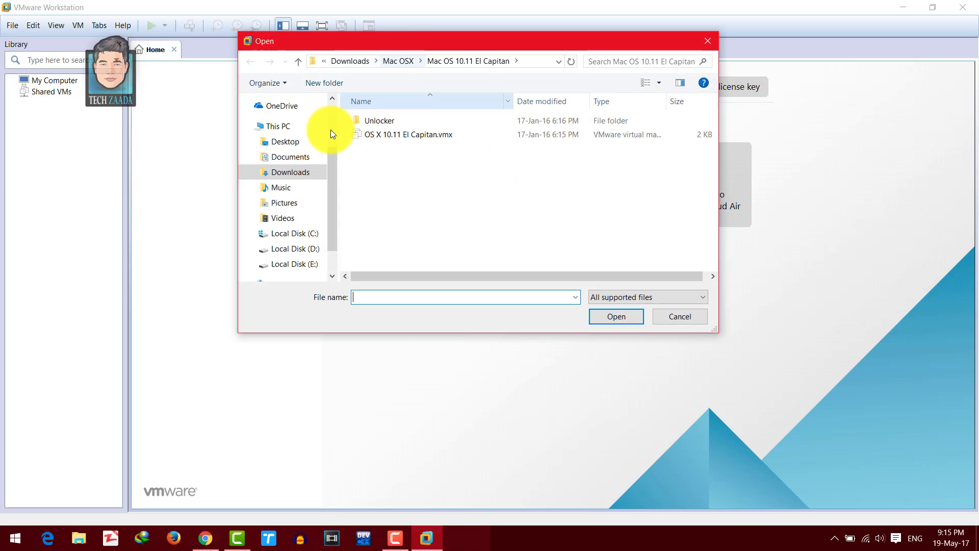
{"action": "mouse_move", "coordinate": [332, 163]}
{"action": "left_mouse_down"}
{"action": "mouse_move", "coordinate": [332, 126]}
{"action": "mouse_move", "coordinate": [332, 174]}
{"action": "left_mouse_up"}
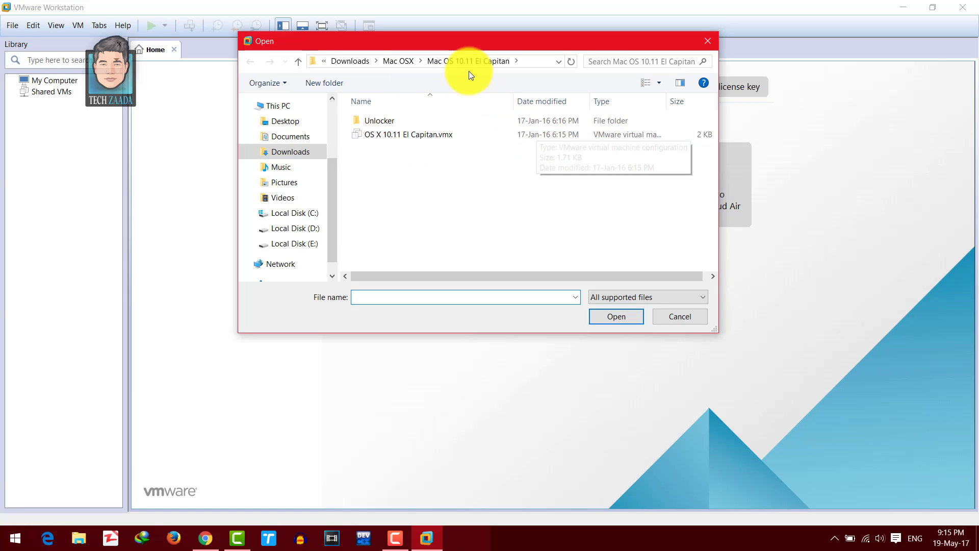
{"action": "left_click", "coordinate": [486, 134]}
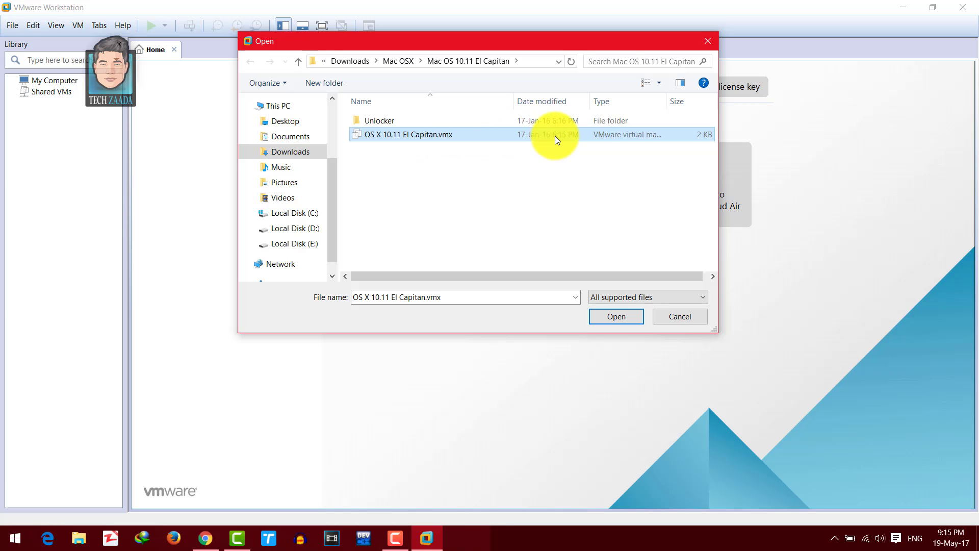
Open the El Capitan VM and review its memory, processor and hard disk settings
{"action": "left_click", "coordinate": [616, 316]}
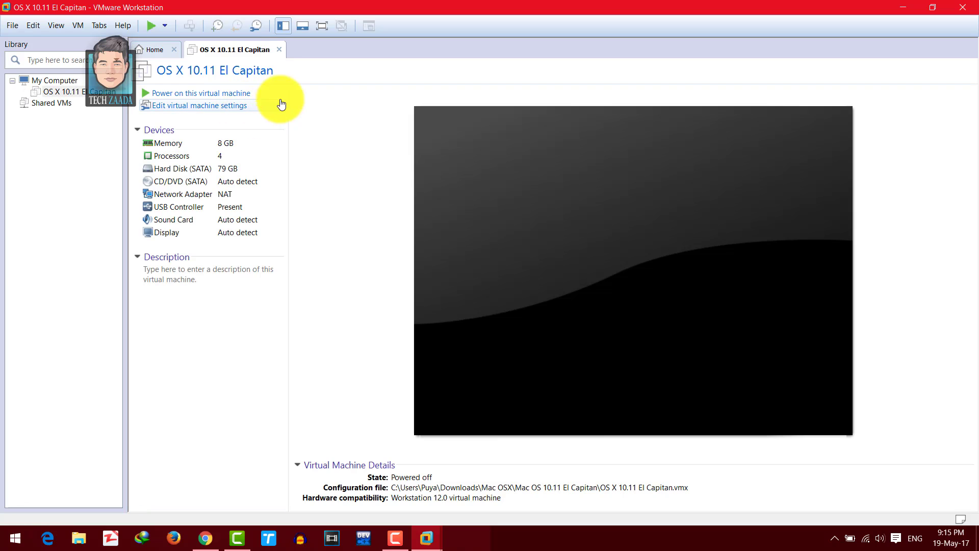
{"action": "left_click", "coordinate": [208, 108]}
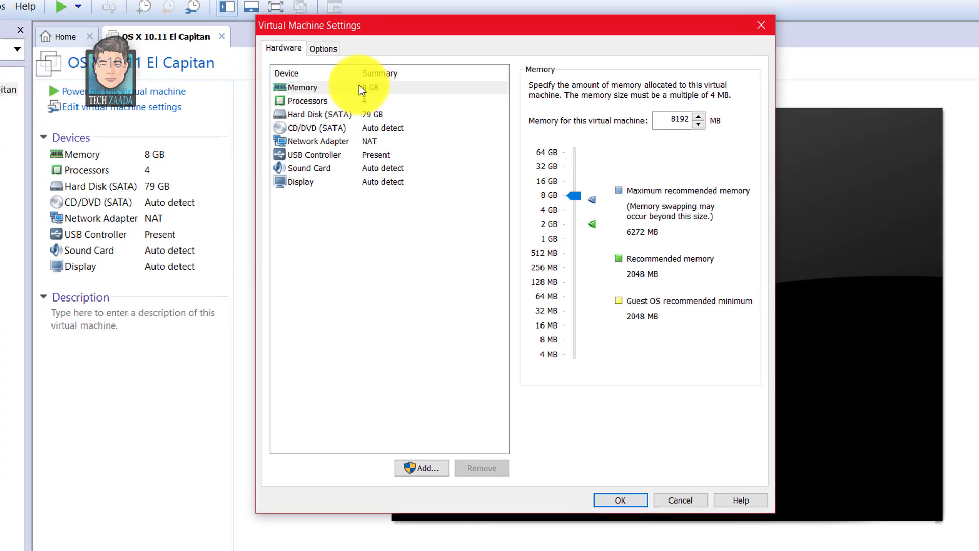
{"action": "left_click", "coordinate": [358, 87]}
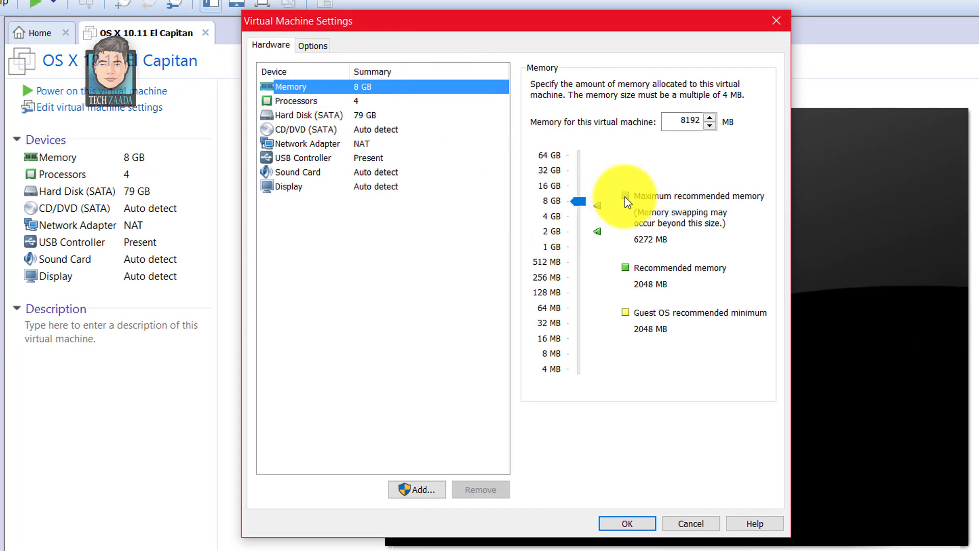
{"action": "left_click", "coordinate": [342, 102]}
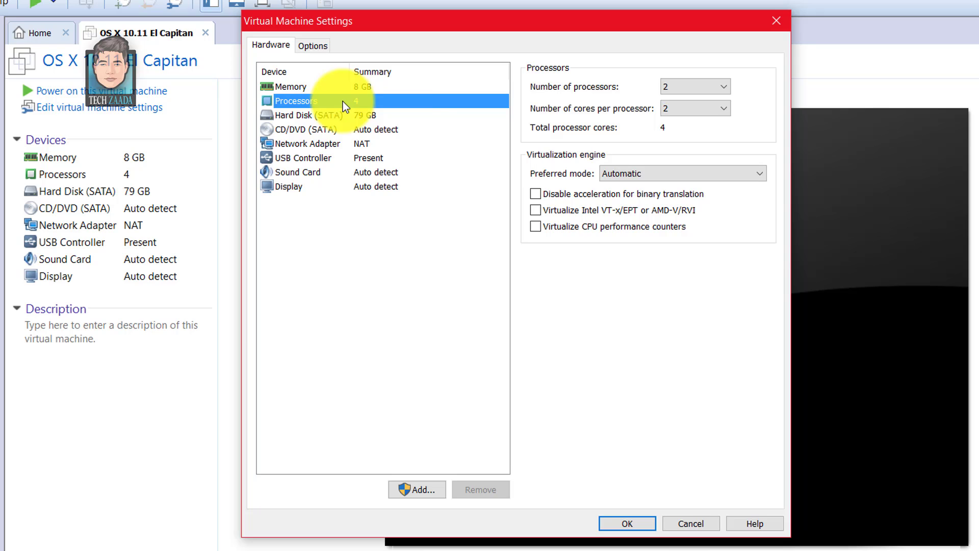
{"action": "left_click", "coordinate": [373, 115]}
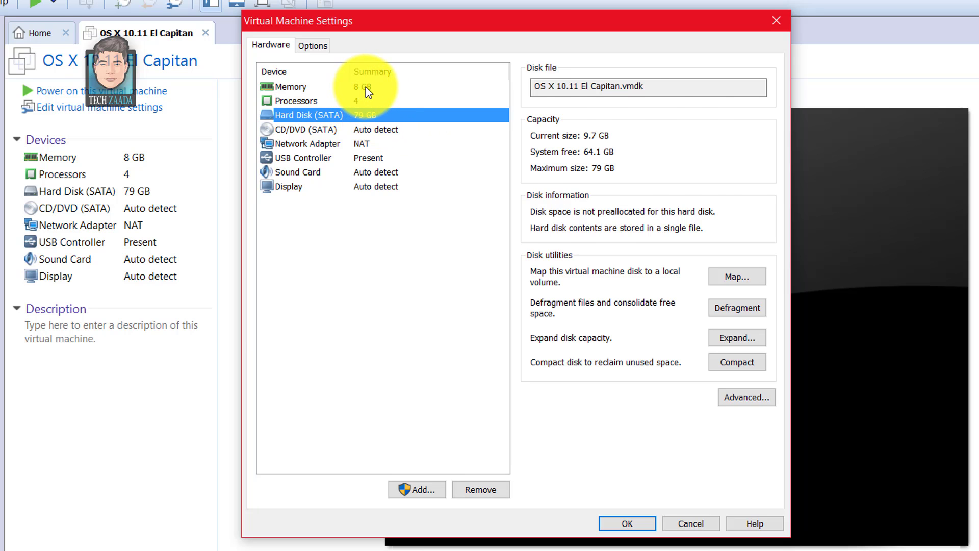
Lower the VM memory from 8 GB to 4 GB (4096 MB) and save the settings
{"action": "left_click", "coordinate": [366, 87]}
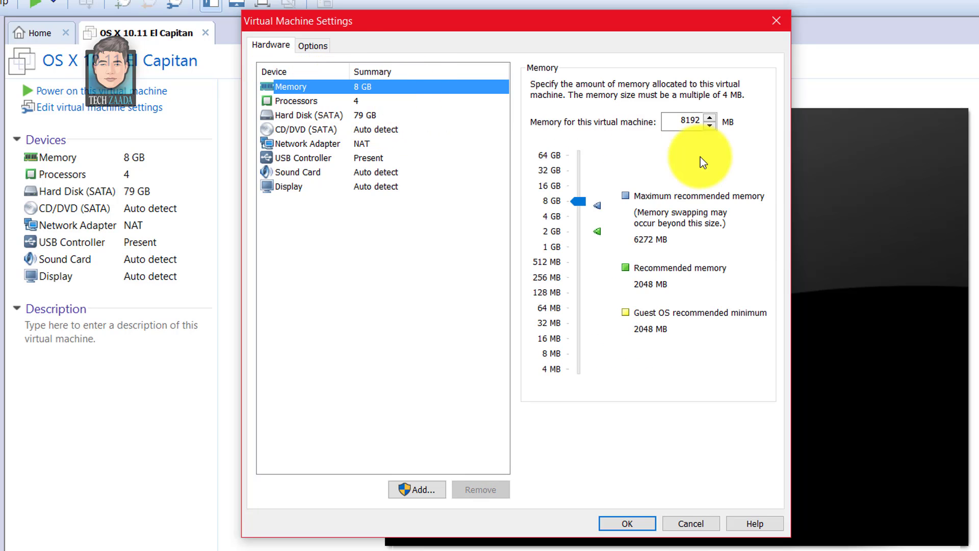
{"action": "left_click_drag", "start_coordinate": [579, 200], "coordinate": [580, 215]}
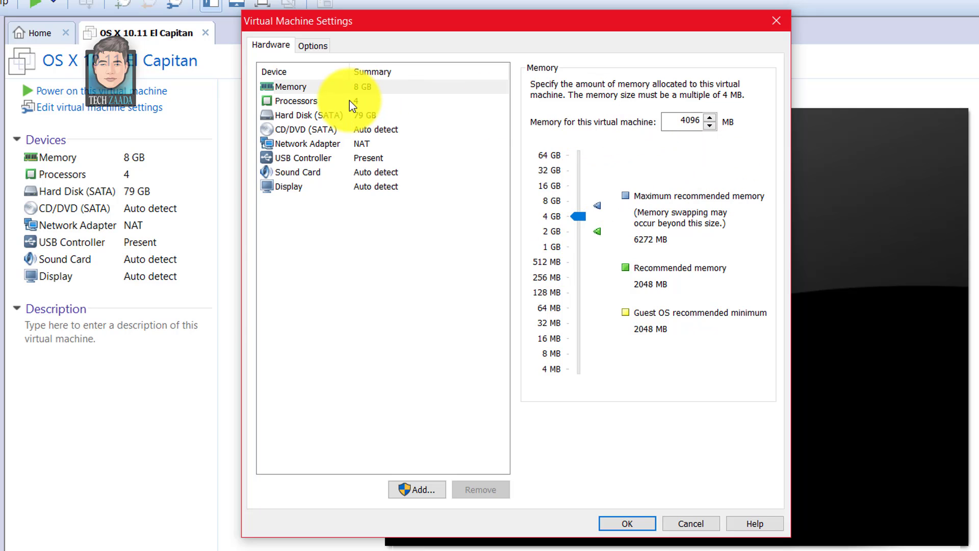
{"action": "left_click", "coordinate": [292, 100]}
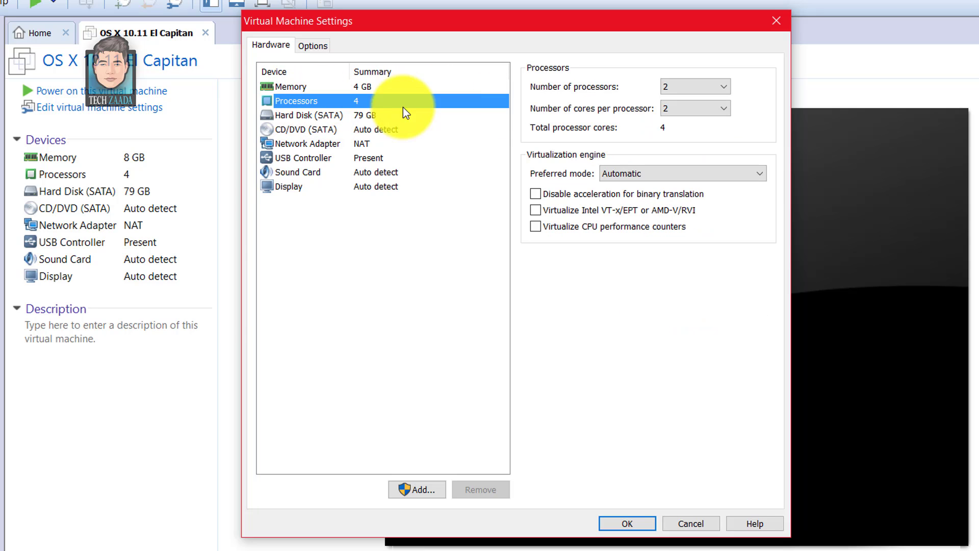
{"action": "left_click", "coordinate": [360, 117]}
{"action": "left_click", "coordinate": [359, 129]}
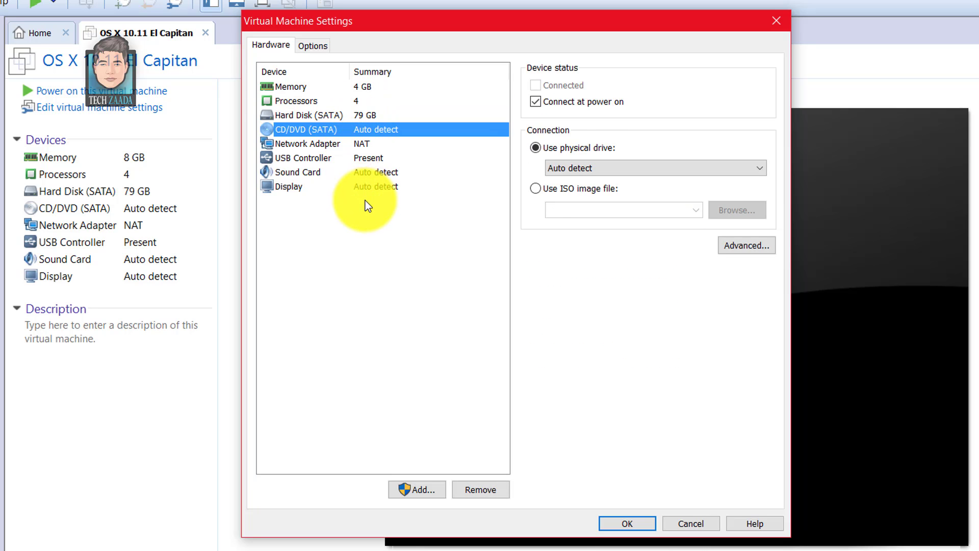
{"action": "left_click", "coordinate": [366, 188]}
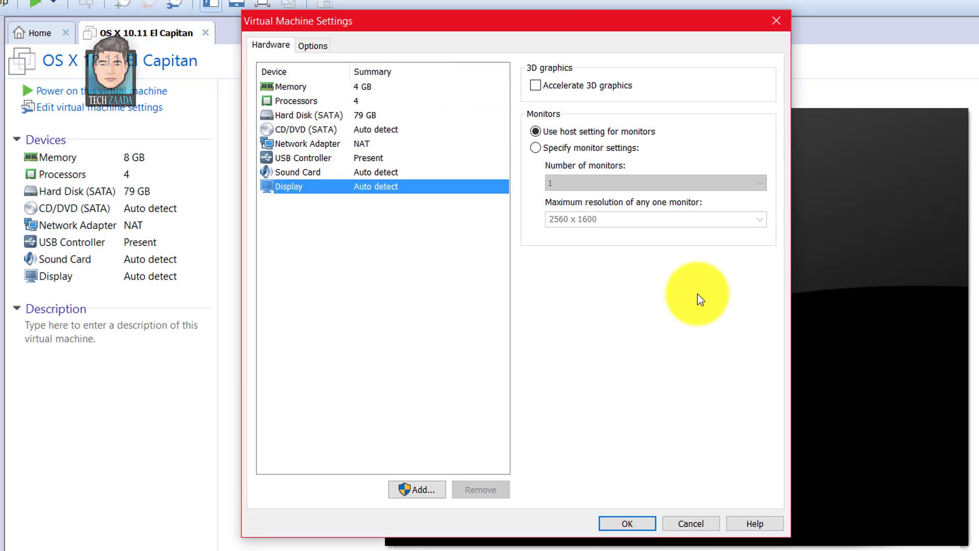
{"action": "left_click_drag", "start_coordinate": [528, 26], "coordinate": [530, 23]}
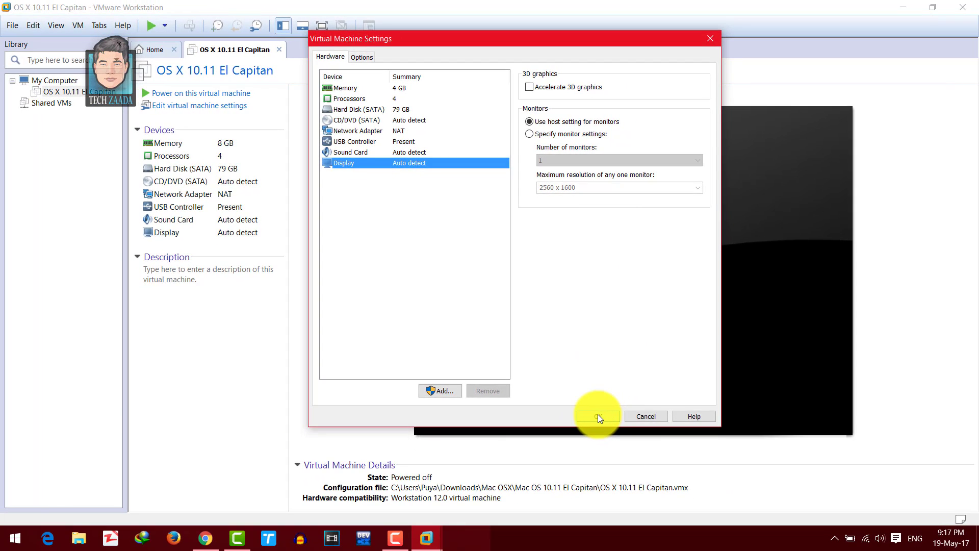
{"action": "left_click", "coordinate": [631, 522]}
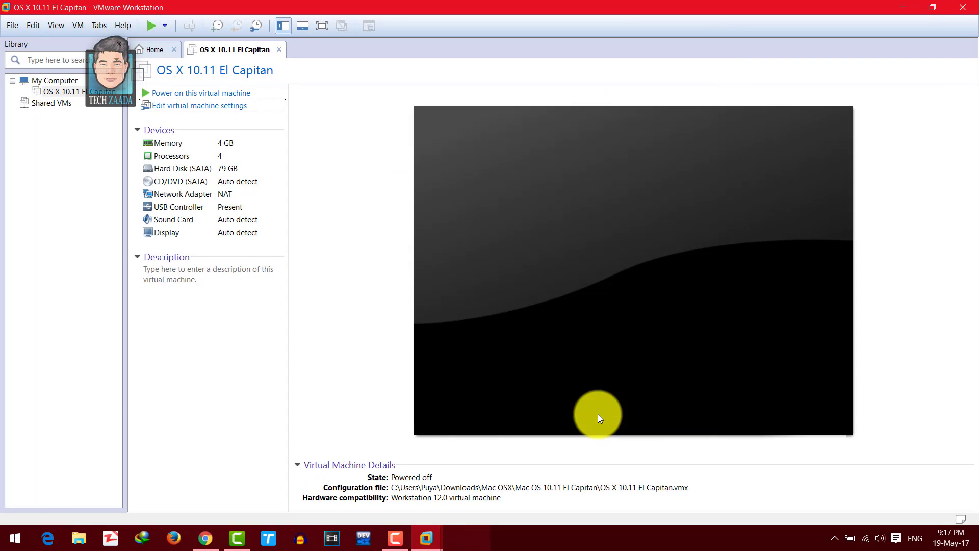
Power on the El Capitan VM, dismiss the Removable Devices notice, and capture input after boot
{"action": "left_click", "coordinate": [218, 96]}
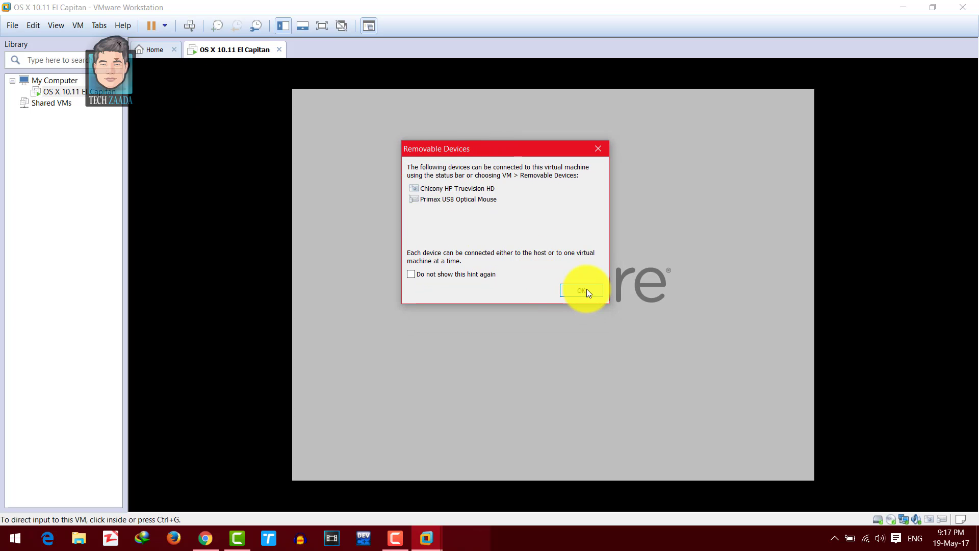
{"action": "left_click", "coordinate": [586, 290]}
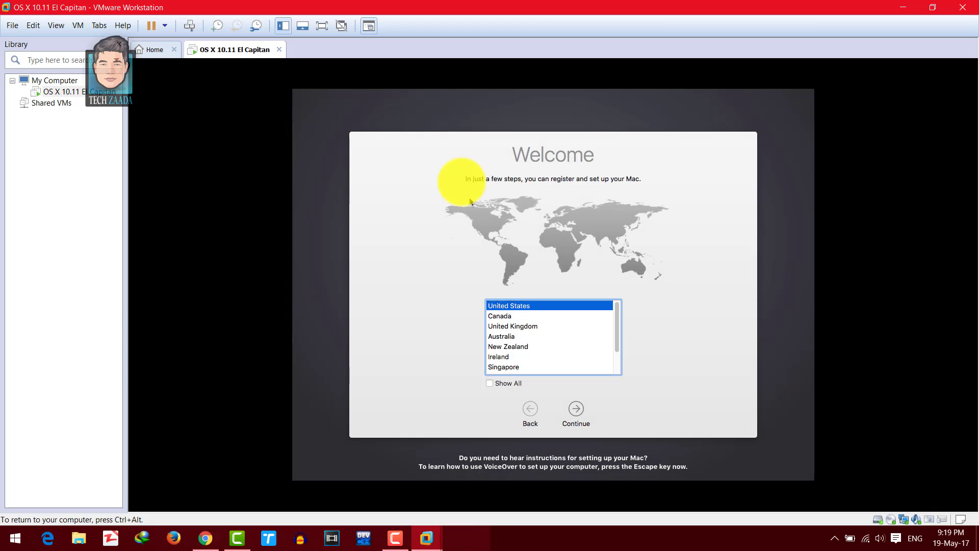
{"action": "left_click", "coordinate": [462, 188]}
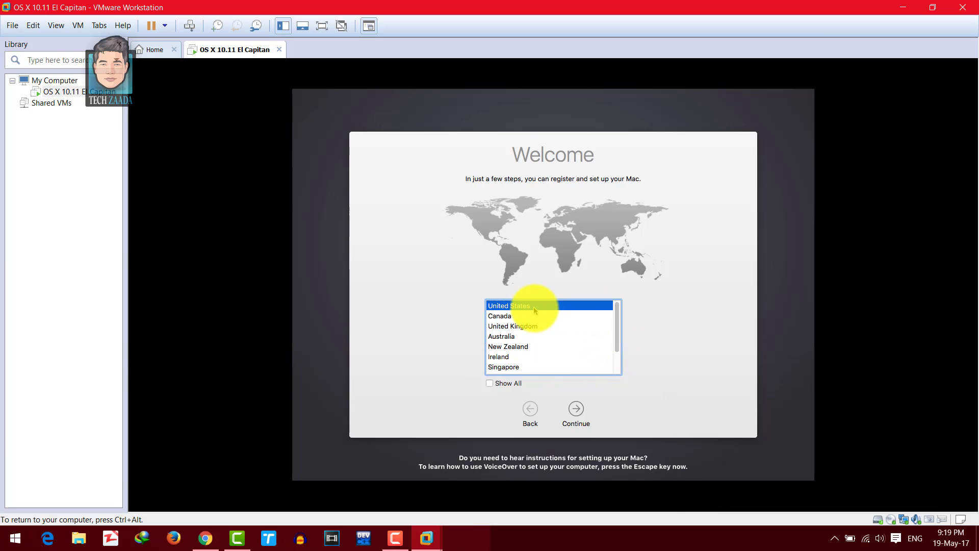
Accept United States as the country and U.S. keyboard, and skip transferring information
{"action": "left_click", "coordinate": [546, 306]}
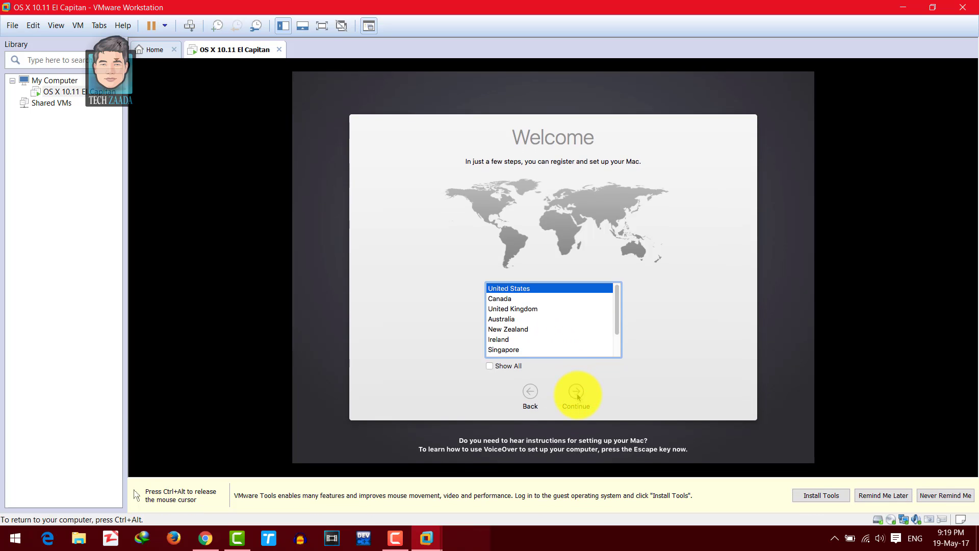
{"action": "left_click", "coordinate": [576, 393]}
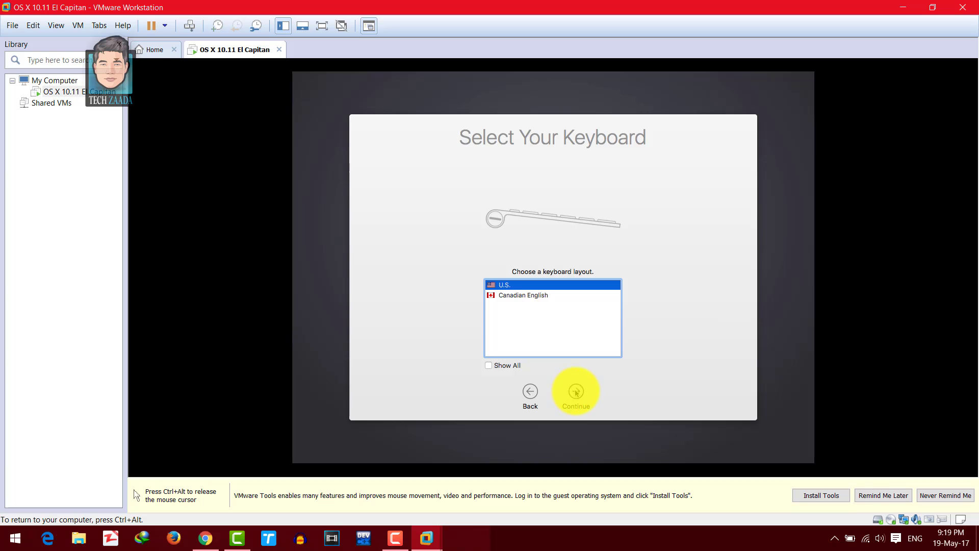
{"action": "left_click", "coordinate": [576, 392]}
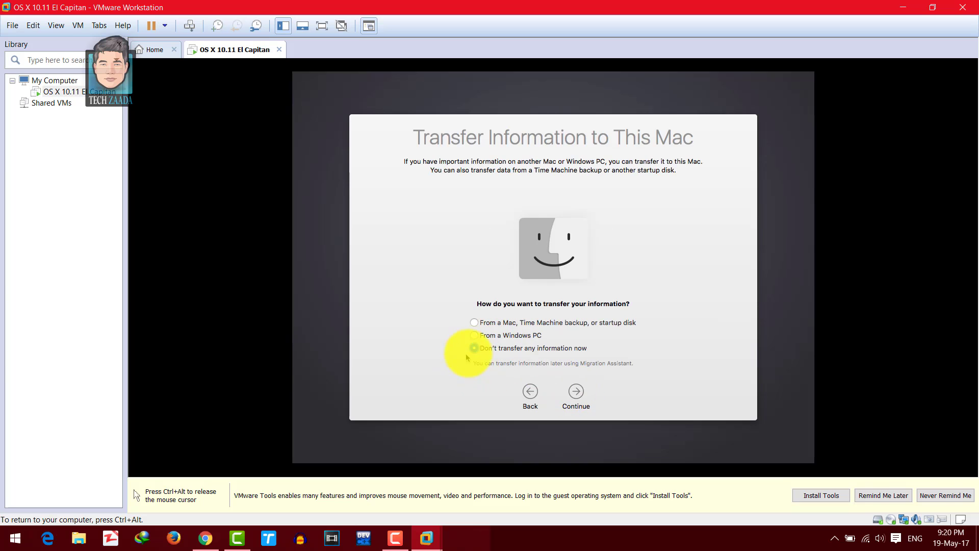
{"action": "left_click", "coordinate": [576, 392]}
Leave Location Services off, skip Apple ID sign-in, and agree to the license terms
{"action": "left_click", "coordinate": [577, 395]}
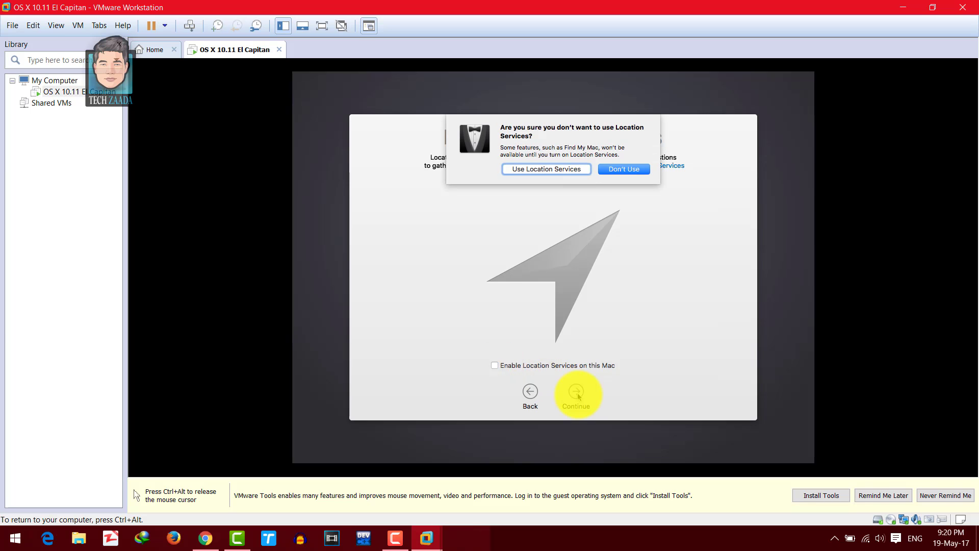
{"action": "left_click", "coordinate": [624, 170]}
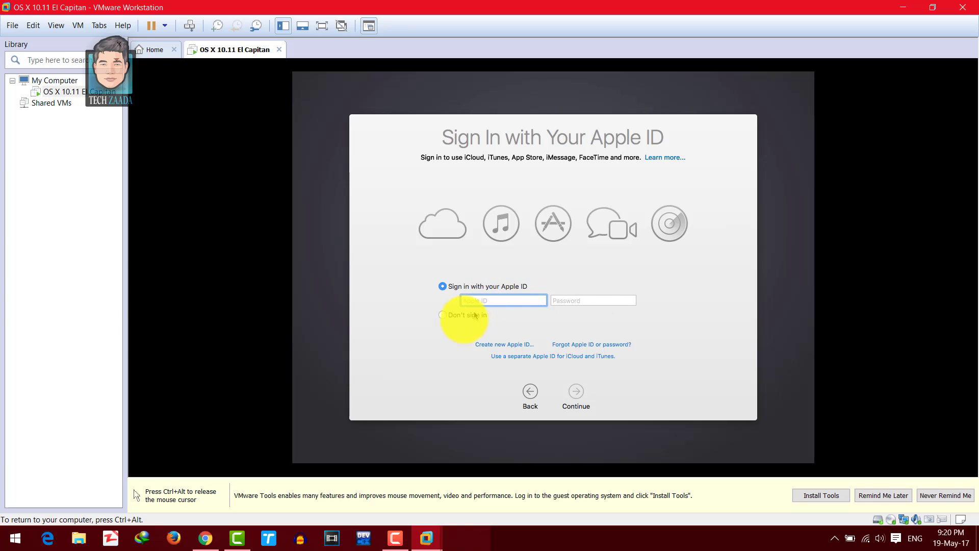
{"action": "left_click", "coordinate": [443, 316]}
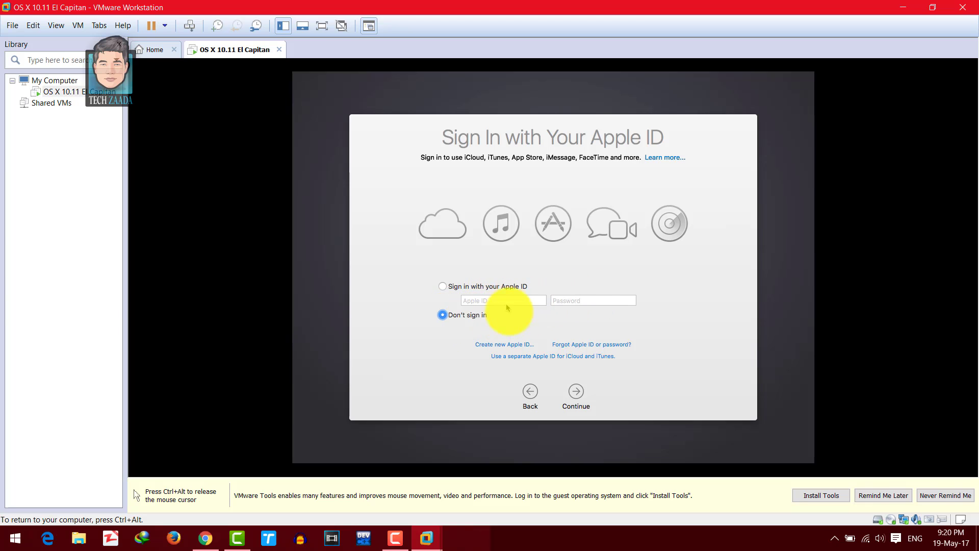
{"action": "left_click", "coordinate": [577, 399]}
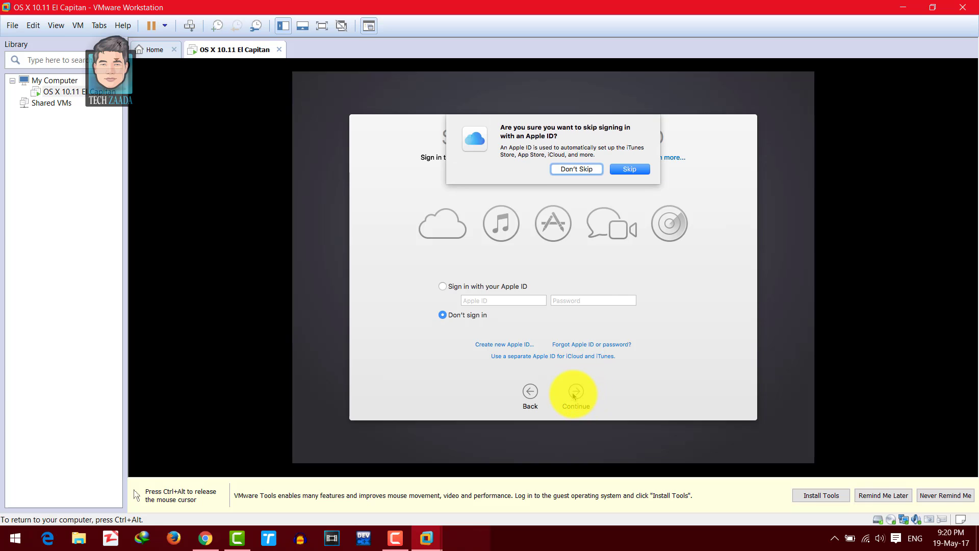
{"action": "left_click", "coordinate": [630, 169]}
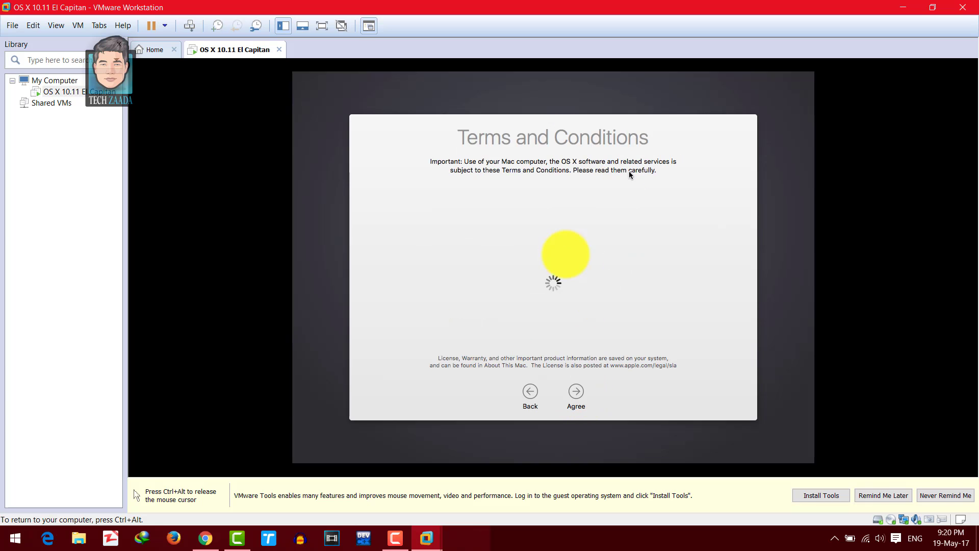
{"action": "left_click", "coordinate": [577, 397]}
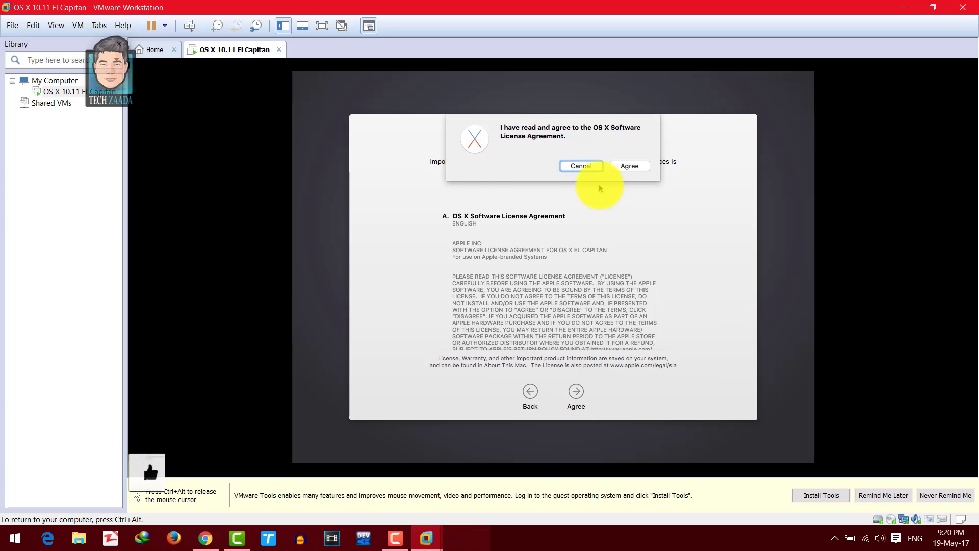
{"action": "left_click", "coordinate": [628, 168]}
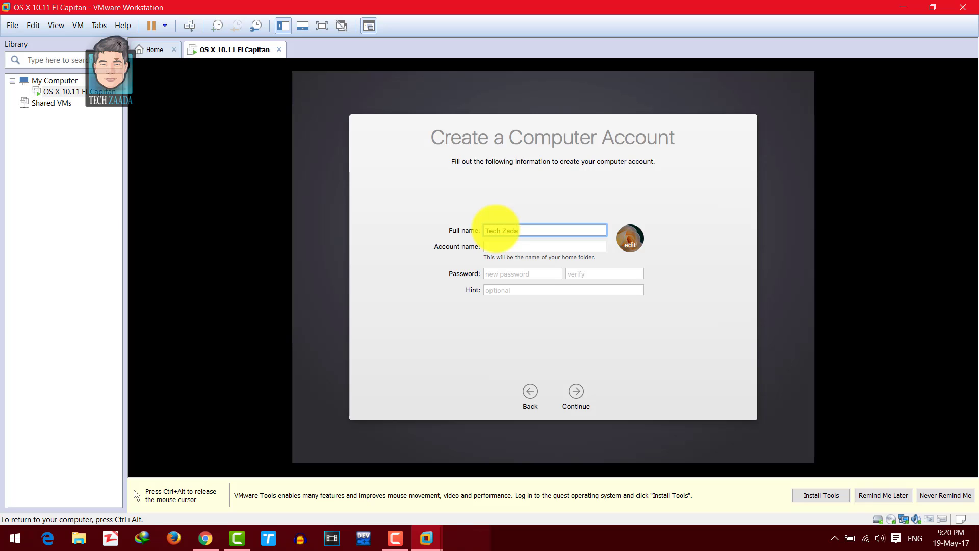
Create the macOS account with the user's full name, a verified password and a password hint
{"action": "type", "text": "Tech Zaada"}
{"action": "key", "text": "Tab"}
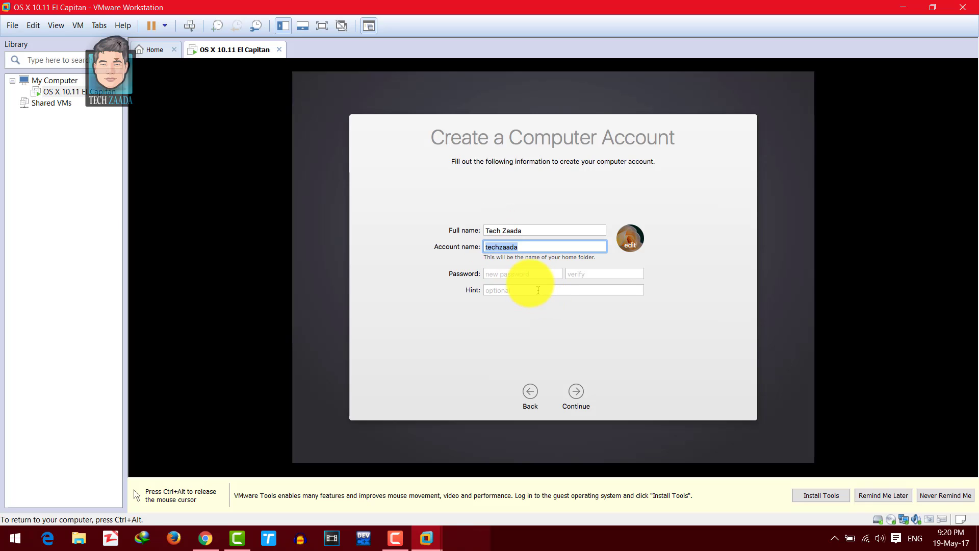
{"action": "left_click", "coordinate": [528, 274]}
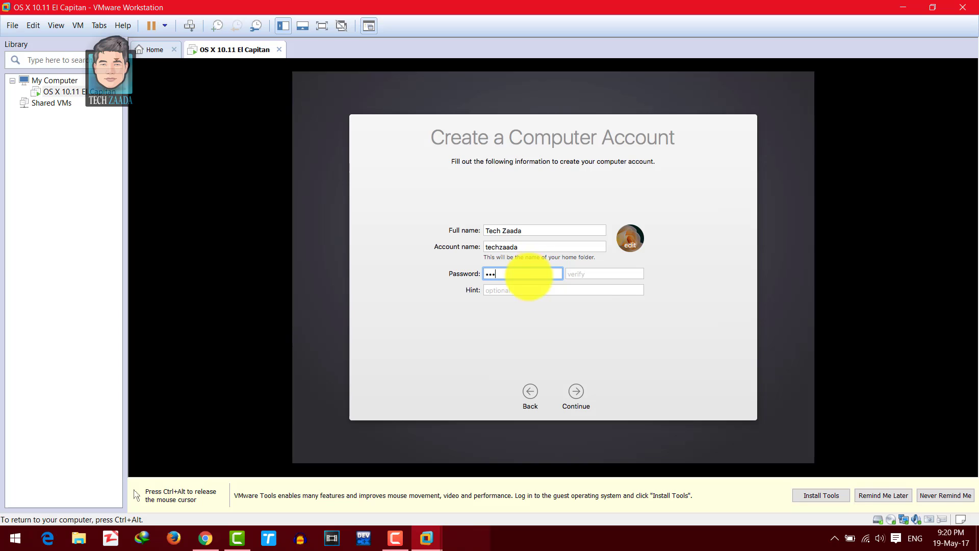
{"action": "left_click", "coordinate": [603, 274]}
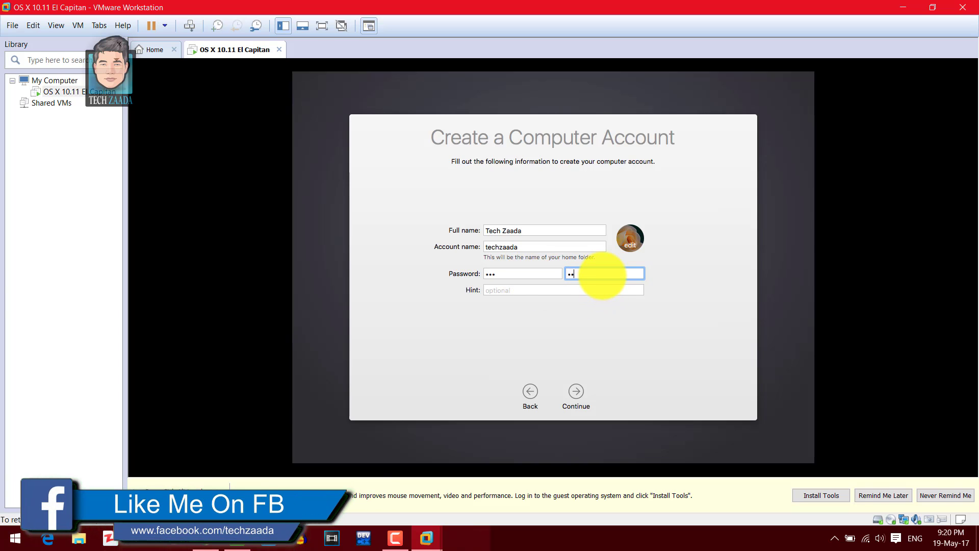
{"action": "left_click", "coordinate": [558, 291]}
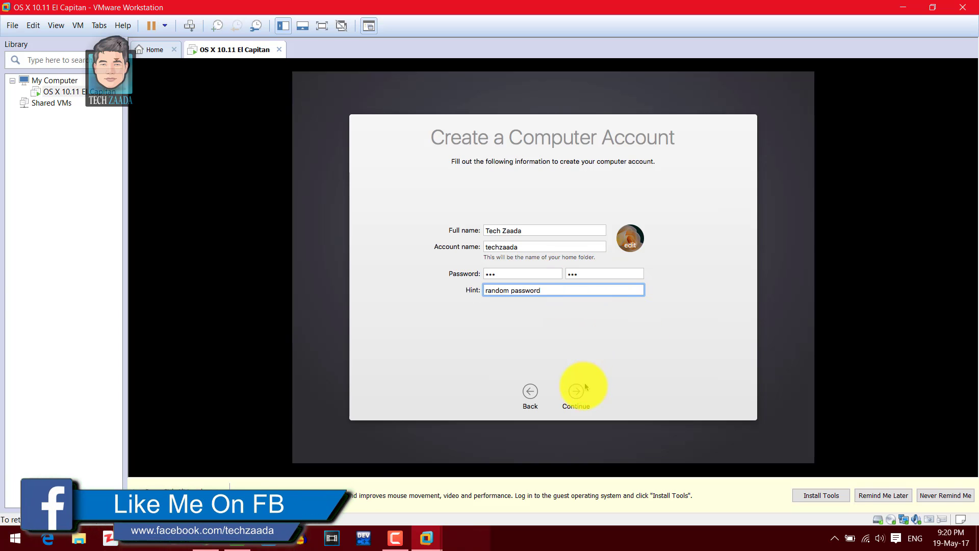
{"action": "left_click", "coordinate": [576, 392]}
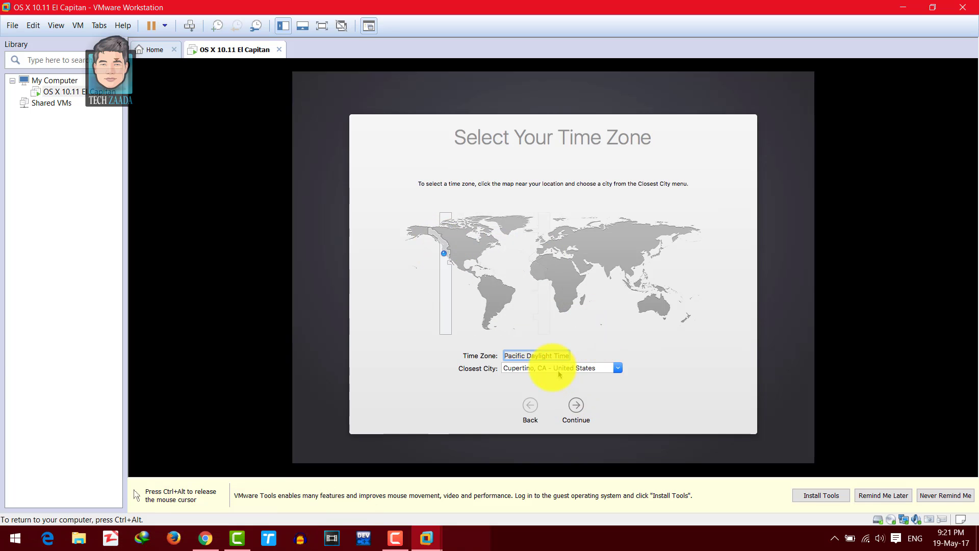
Accept the Pacific time zone and default Diagnostics & Usage settings to finish setup
{"action": "left_click", "coordinate": [576, 406]}
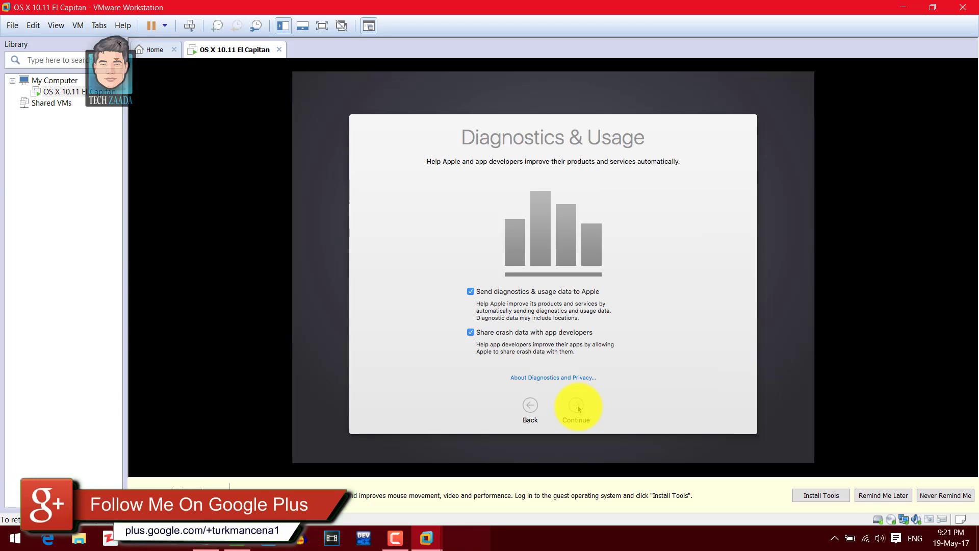
{"action": "left_click", "coordinate": [578, 407]}
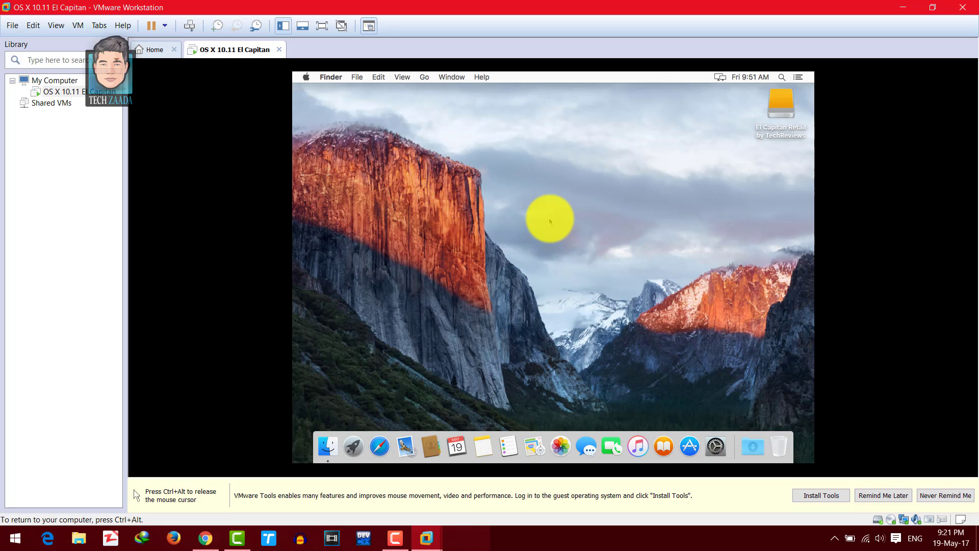
Release input to the host, start Install Tools, and reposition the VMware Tools window
{"action": "key", "text": "ctrl+alt"}
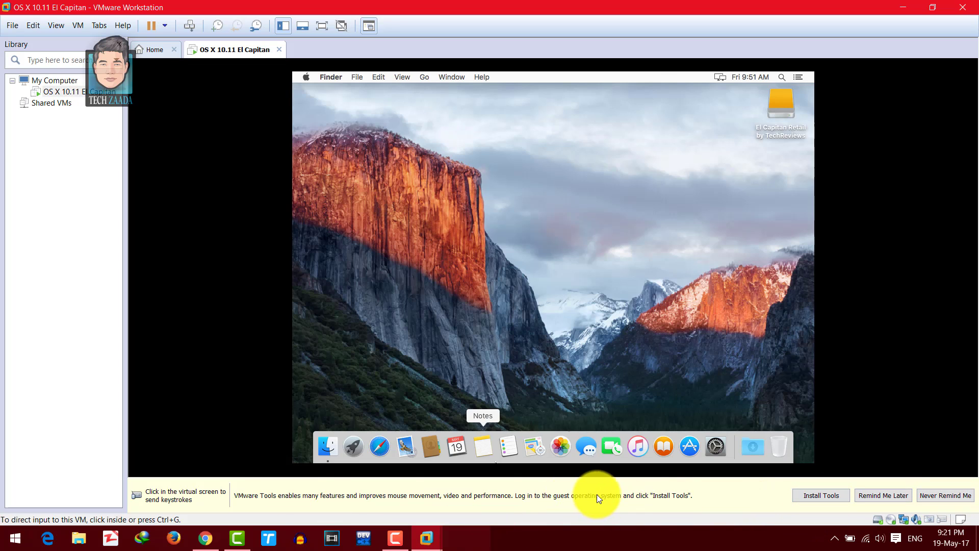
{"action": "left_click", "coordinate": [804, 496]}
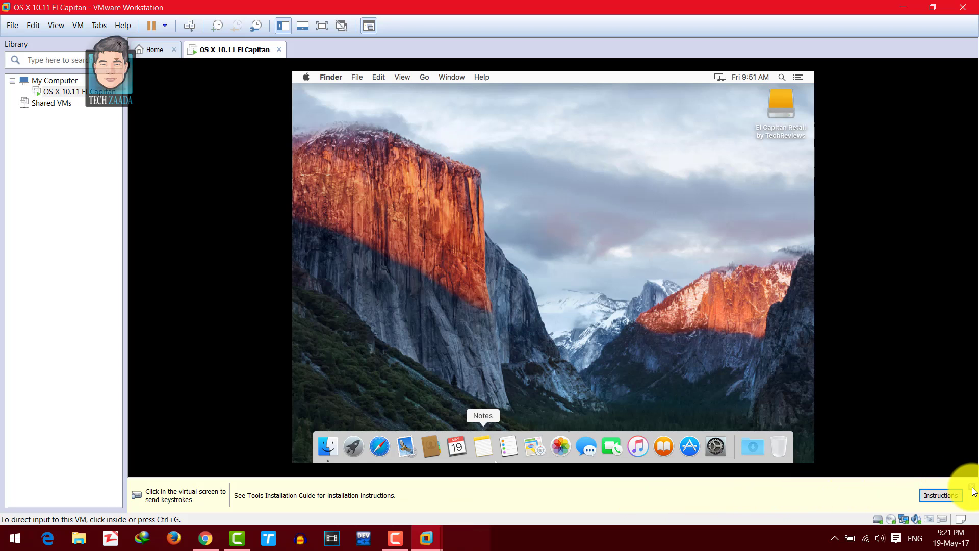
{"action": "left_click_drag", "start_coordinate": [443, 115], "coordinate": [554, 151]}
{"action": "left_click_drag", "start_coordinate": [523, 146], "coordinate": [533, 154]}
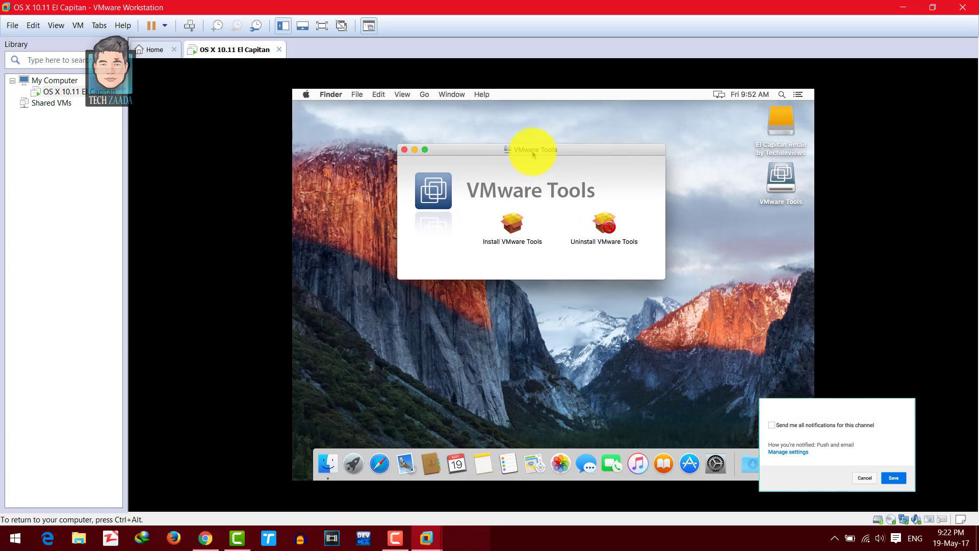
Open the VMware Tools disc on the desktop and launch the Install VMware Tools package
{"action": "left_click", "coordinate": [404, 149]}
{"action": "left_click", "coordinate": [782, 179]}
{"action": "double_click", "coordinate": [781, 178]}
{"action": "left_click", "coordinate": [516, 227]}
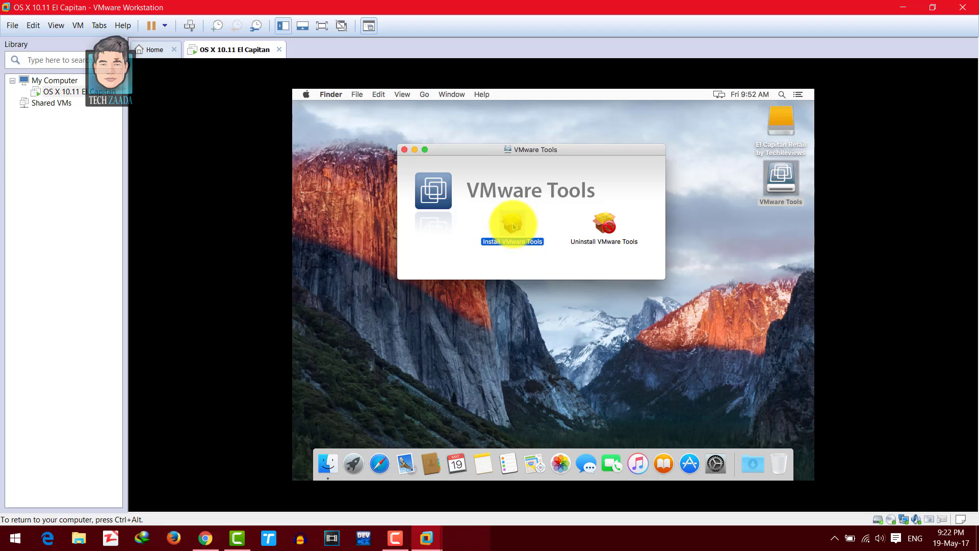
{"action": "double_click", "coordinate": [513, 227]}
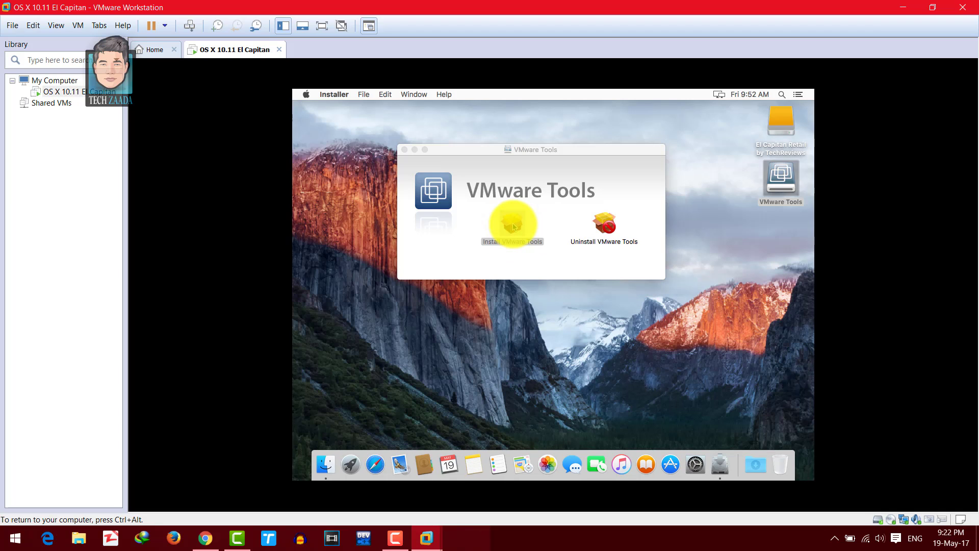
Switch to full-screen view, continue through the installer, and authorize the installation
{"action": "key", "text": "ctrl+alt"}
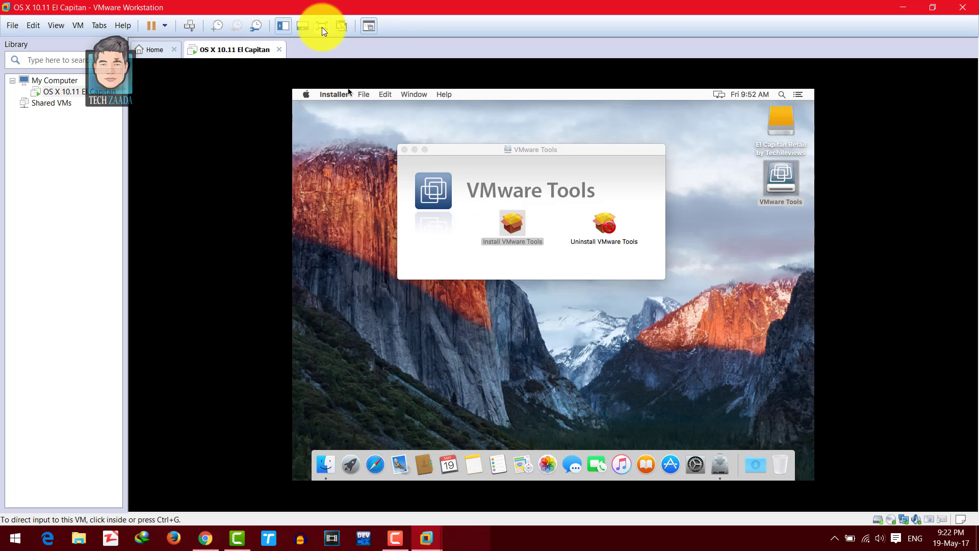
{"action": "left_click", "coordinate": [321, 26]}
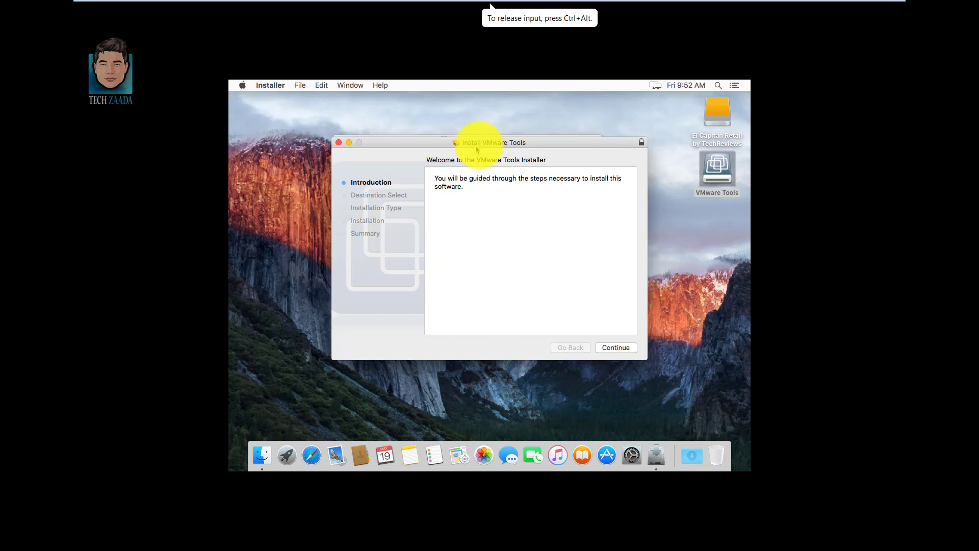
{"action": "left_click_drag", "start_coordinate": [484, 145], "coordinate": [478, 149]}
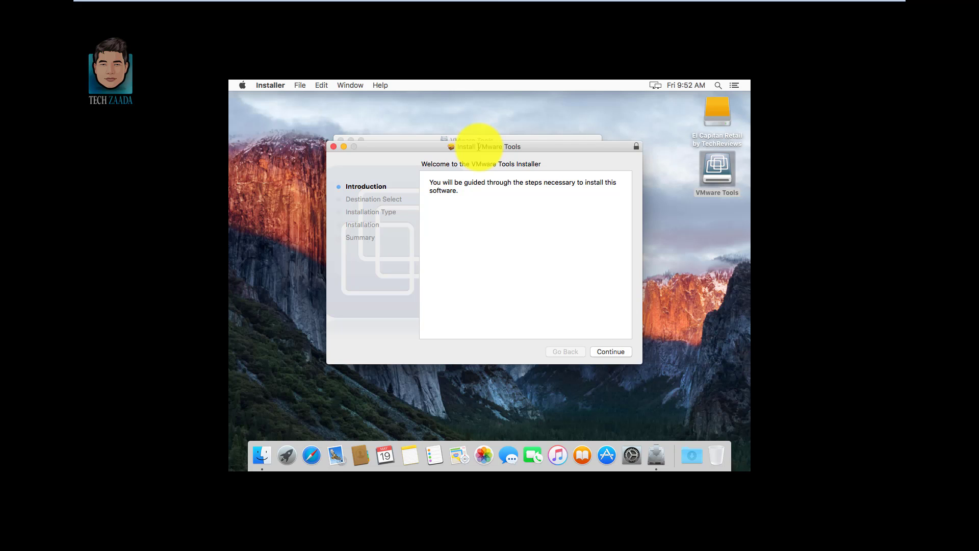
{"action": "left_click", "coordinate": [615, 352]}
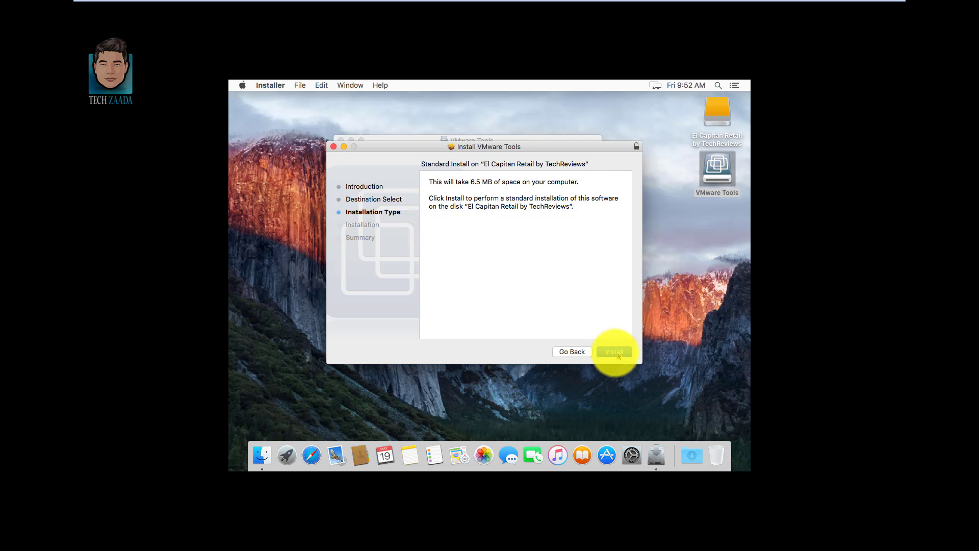
{"action": "left_click", "coordinate": [616, 353]}
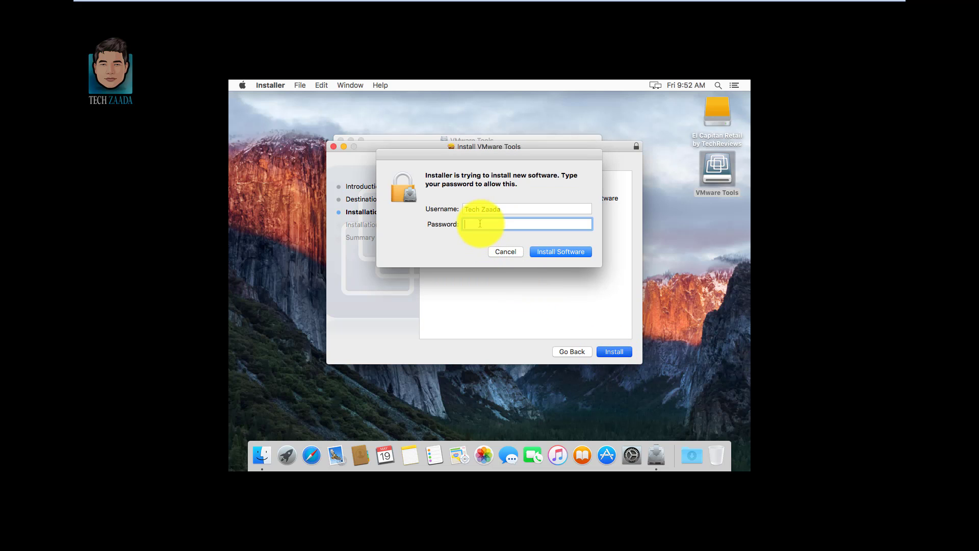
{"action": "left_click", "coordinate": [546, 252]}
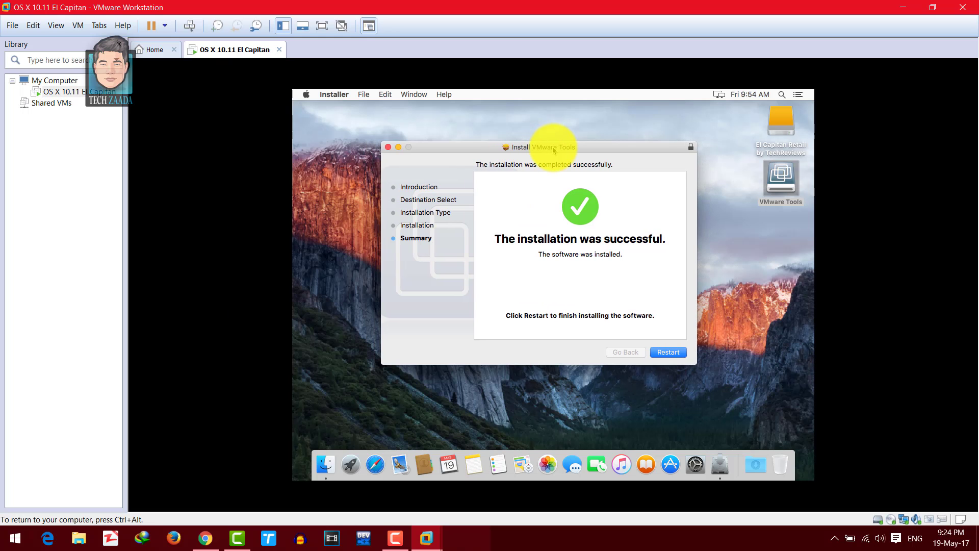
Restart the guest from the installer and recapture input once it reaches the desktop
{"action": "left_click", "coordinate": [668, 352]}
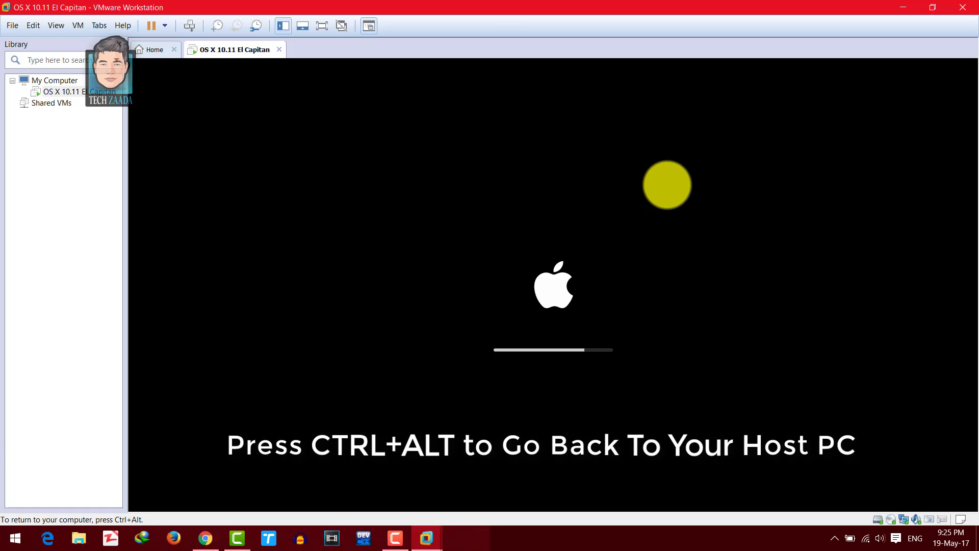
{"action": "key", "text": "ctrl+alt"}
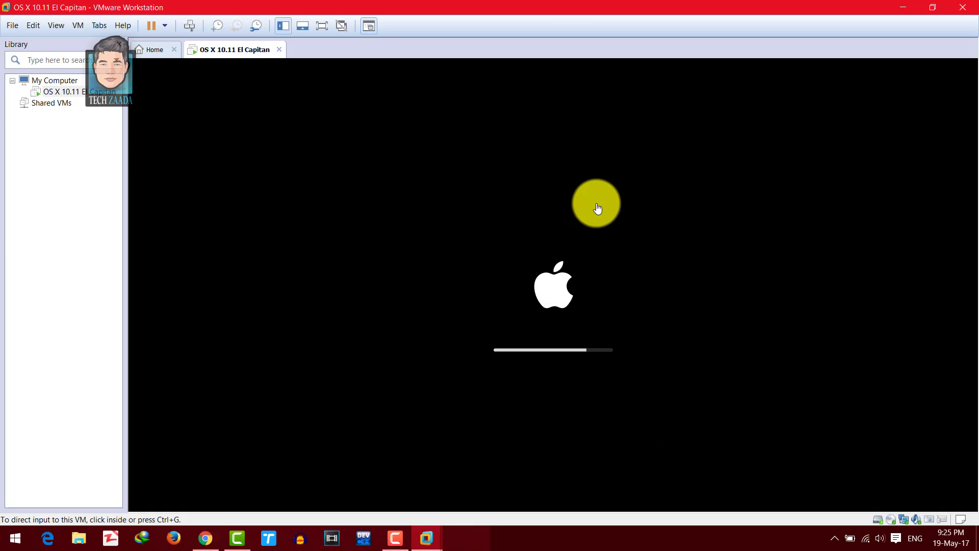
{"action": "left_click", "coordinate": [691, 223]}
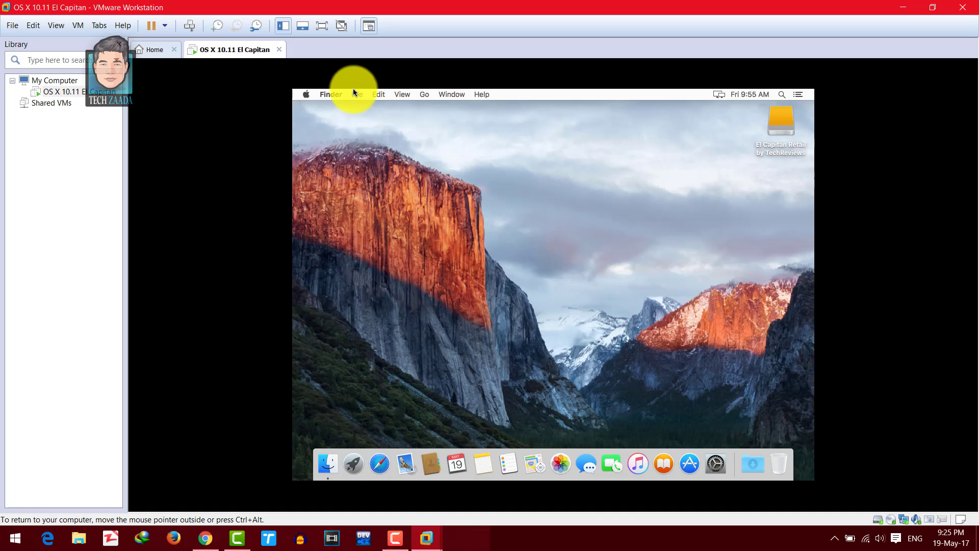
Switch the VM to full screen, then test the desktop by opening and closing the El Capitan Retail drive
{"action": "left_click", "coordinate": [320, 26]}
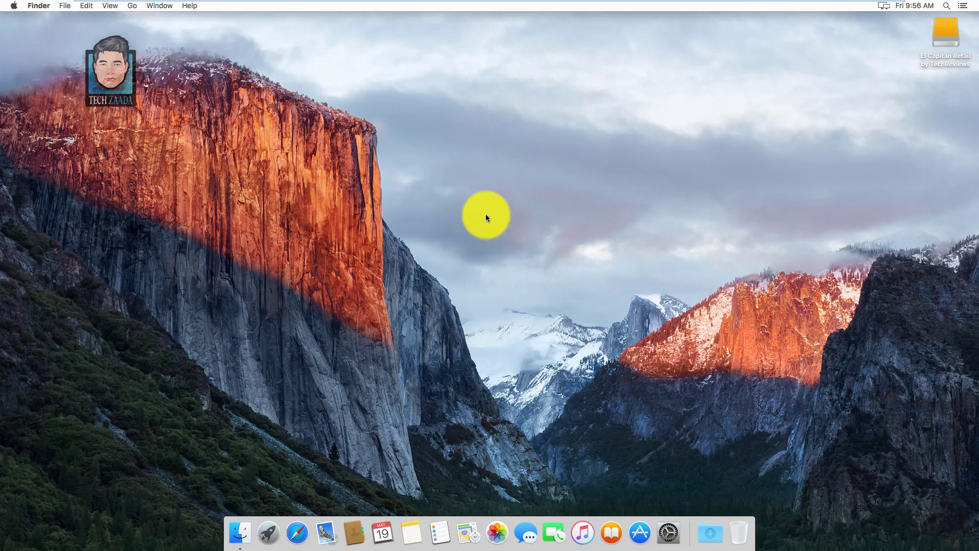
{"action": "right_click", "coordinate": [497, 147]}
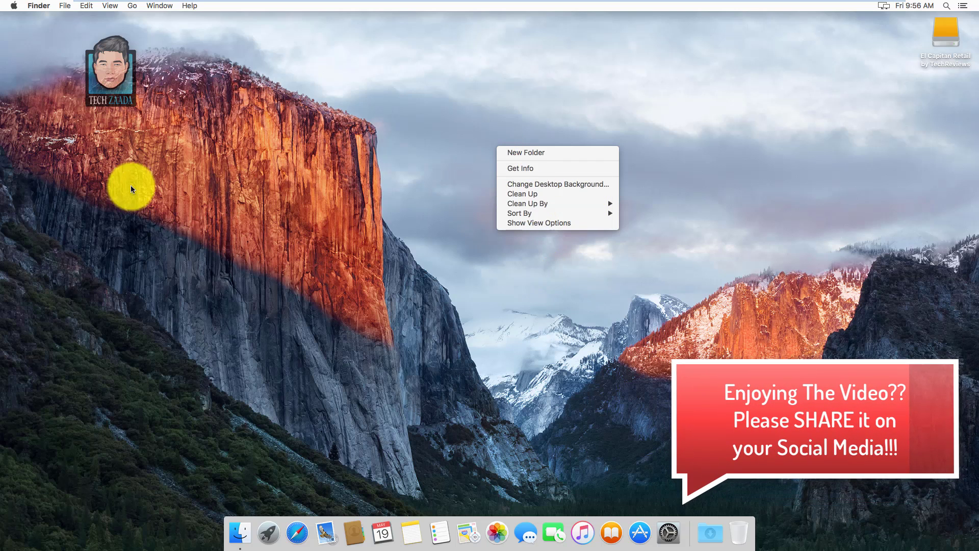
{"action": "left_click", "coordinate": [447, 213]}
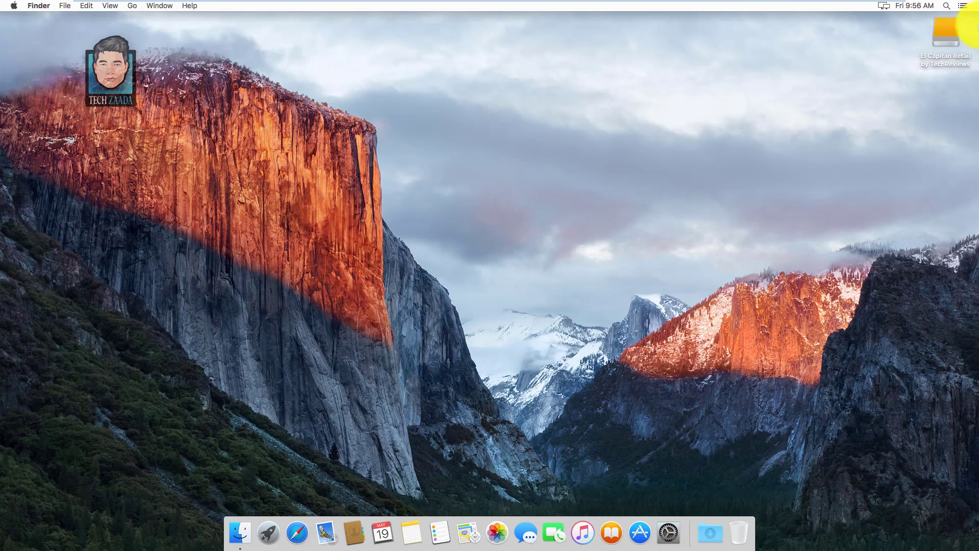
{"action": "double_click", "coordinate": [946, 33]}
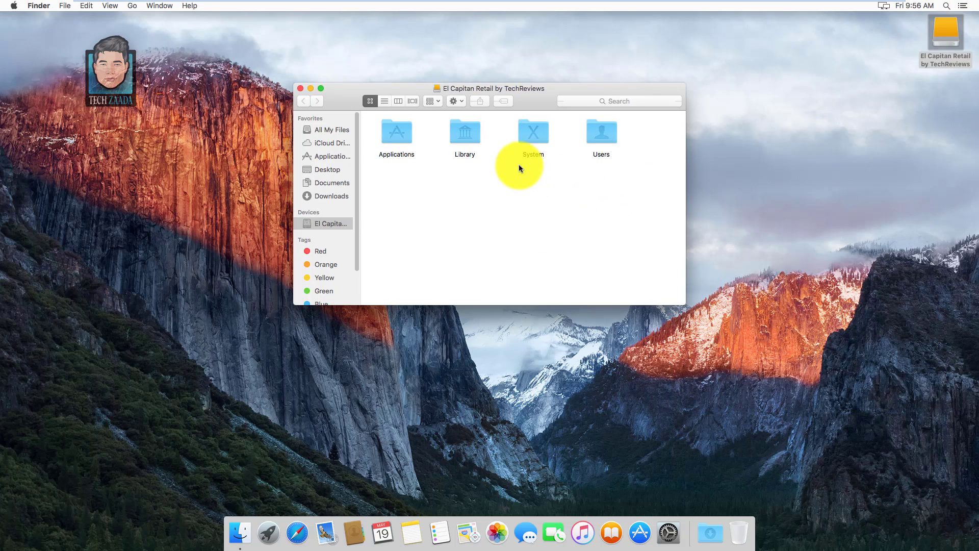
{"action": "left_click", "coordinate": [300, 89]}
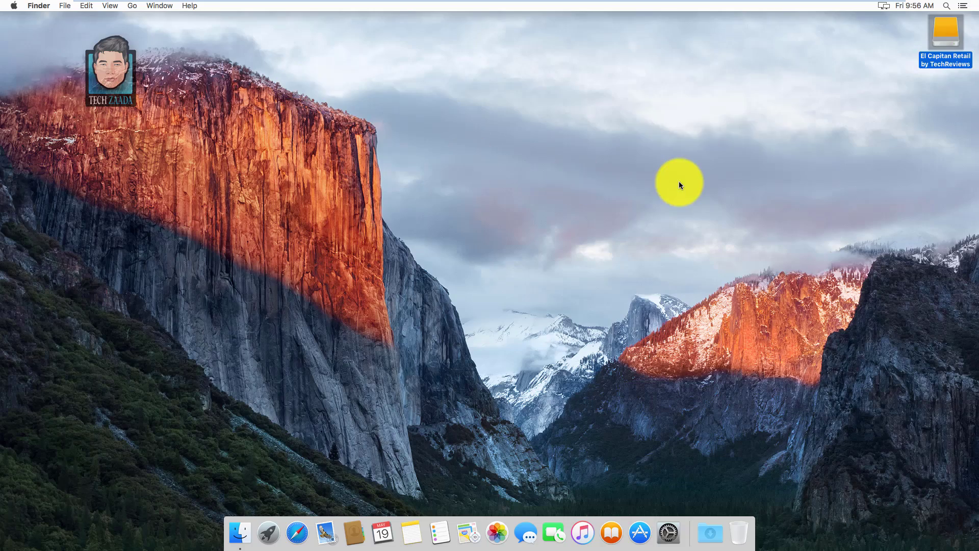
{"action": "right_click", "coordinate": [510, 167]}
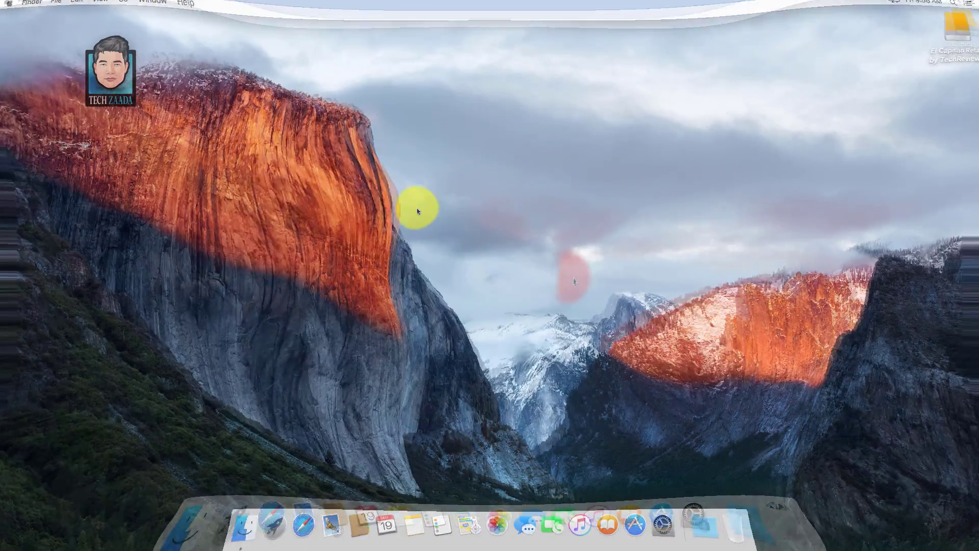
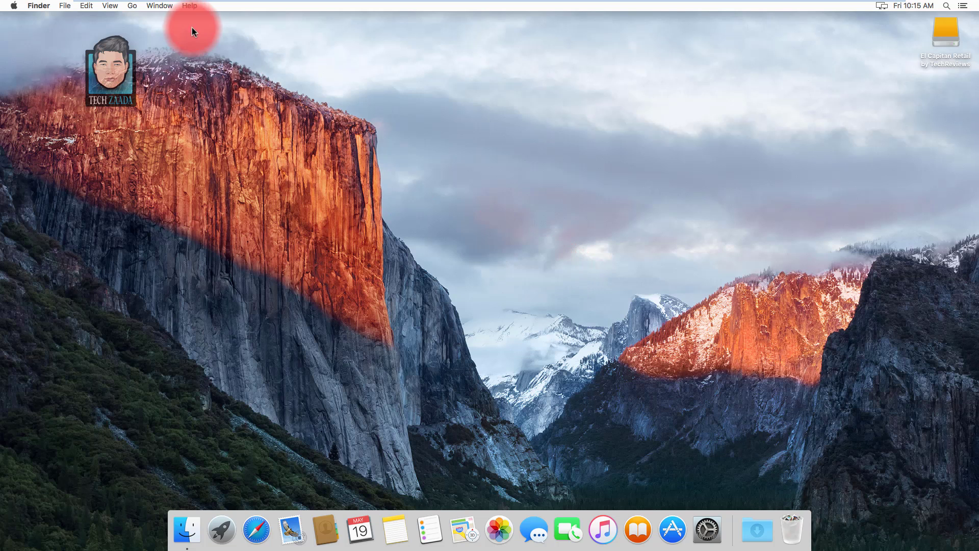
Exit full screen and show the El Capitan desktop in a maximized Workstation window
{"action": "left_click", "coordinate": [426, 34]}
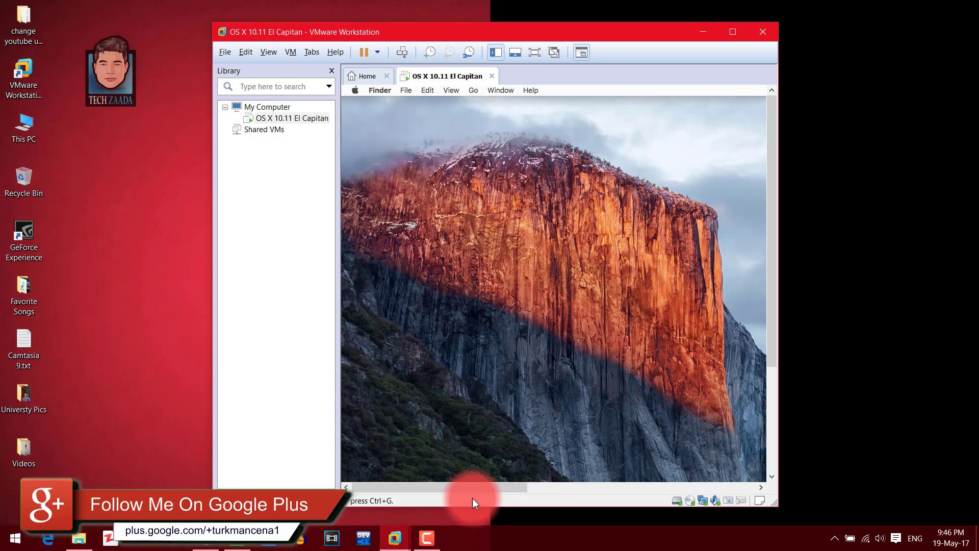
{"action": "left_click_drag", "start_coordinate": [474, 490], "coordinate": [697, 479]}
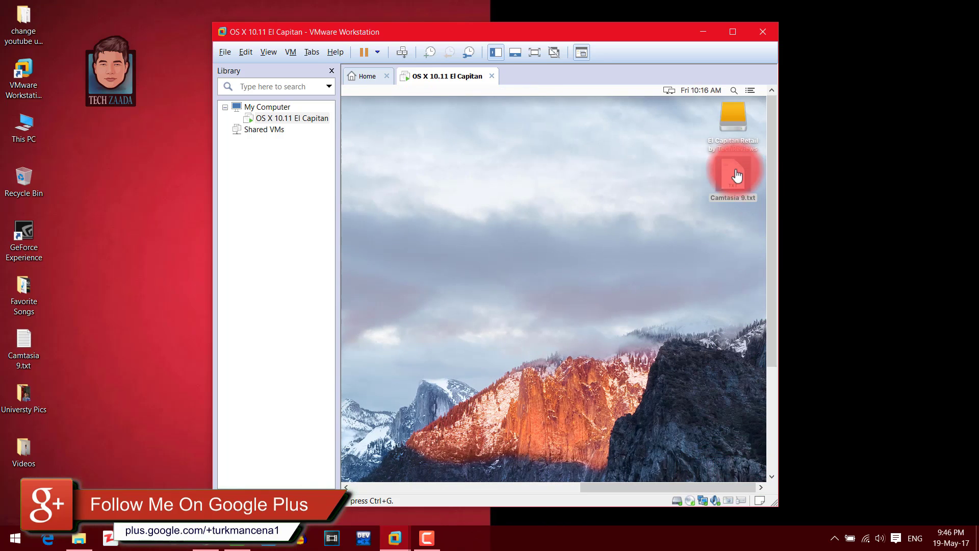
{"action": "left_click", "coordinate": [732, 179]}
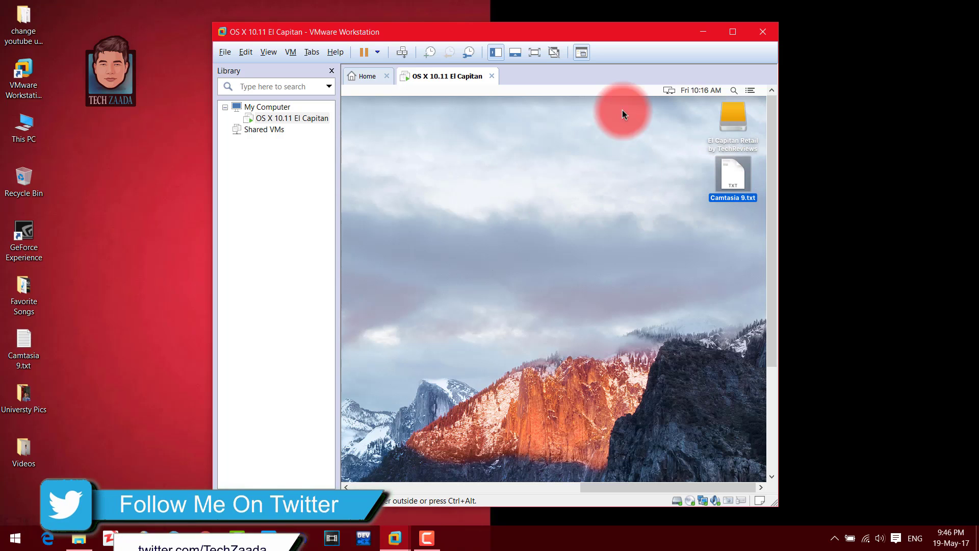
{"action": "left_click_drag", "start_coordinate": [606, 33], "coordinate": [578, 29]}
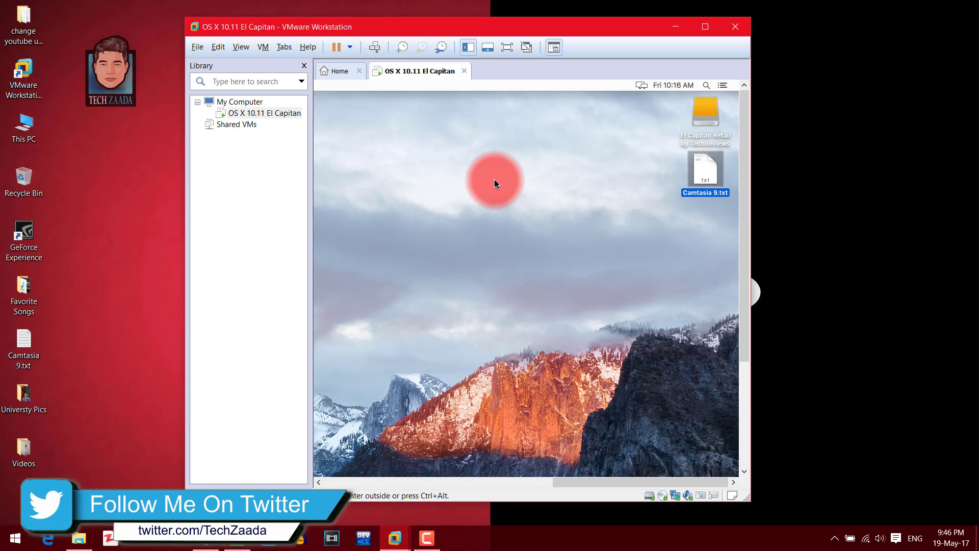
{"action": "left_click", "coordinate": [705, 27]}
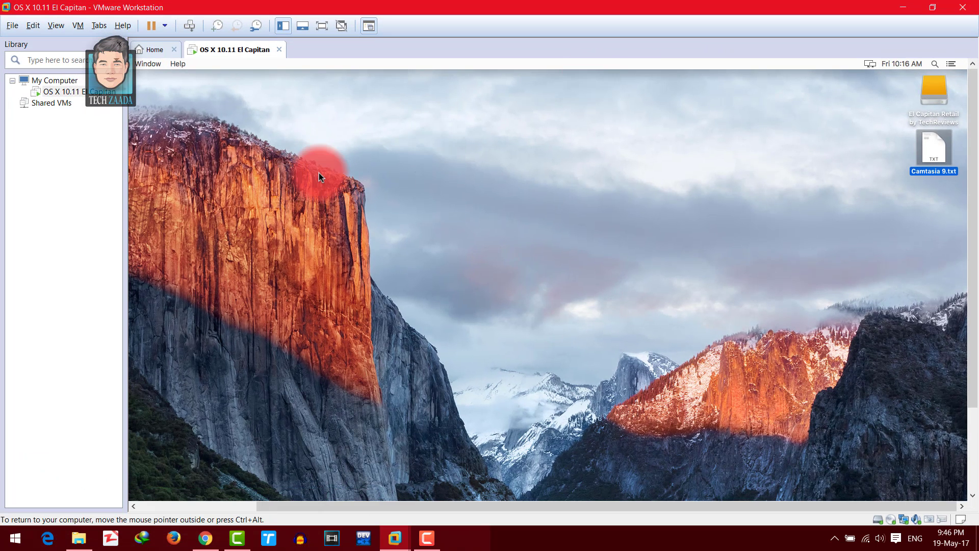
Power off the El Capitan VM using the guest's Apple menu Shut Down command
{"action": "left_click", "coordinate": [56, 194]}
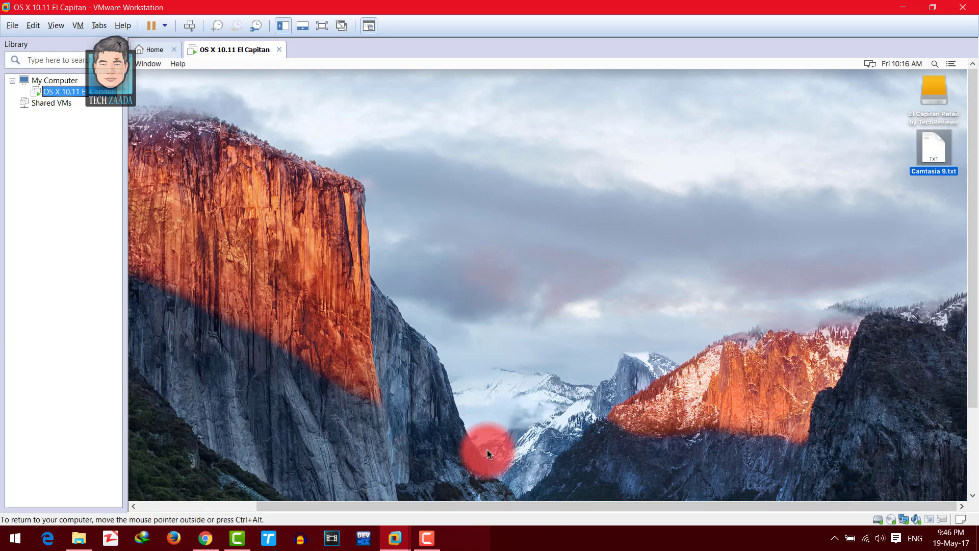
{"action": "left_click", "coordinate": [142, 63]}
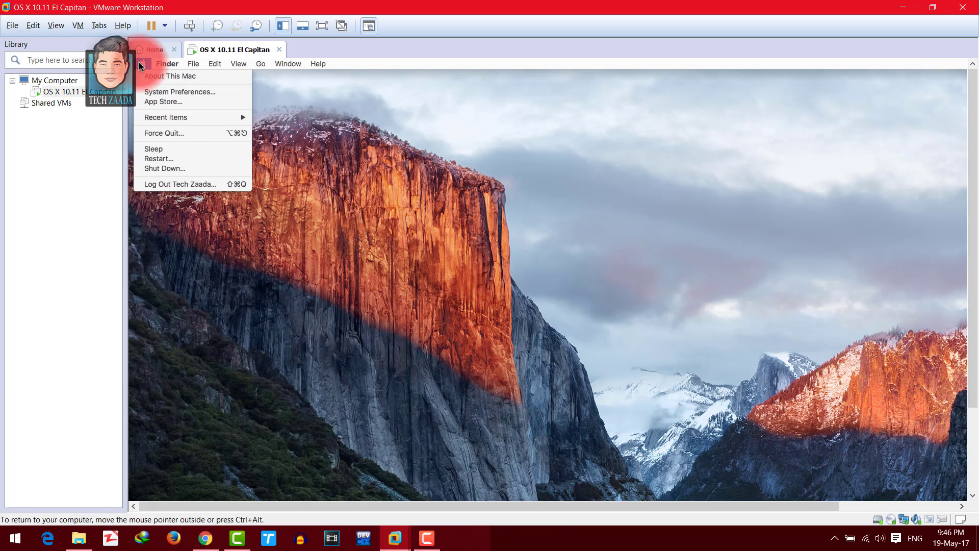
{"action": "left_click", "coordinate": [160, 168]}
{"action": "left_click", "coordinate": [689, 254]}
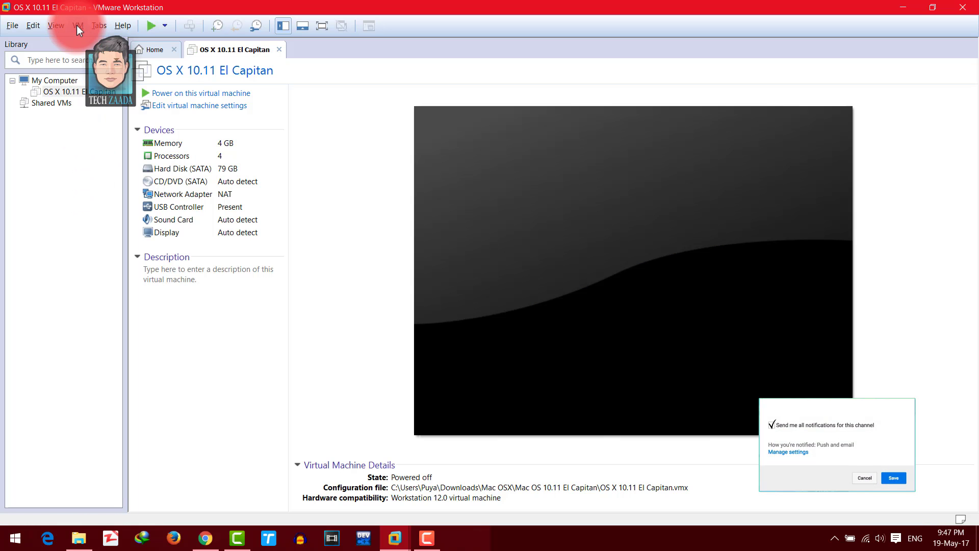
Set Shared Folders to Always enabled in the VM's Options settings and start adding a share
{"action": "left_click", "coordinate": [77, 25]}
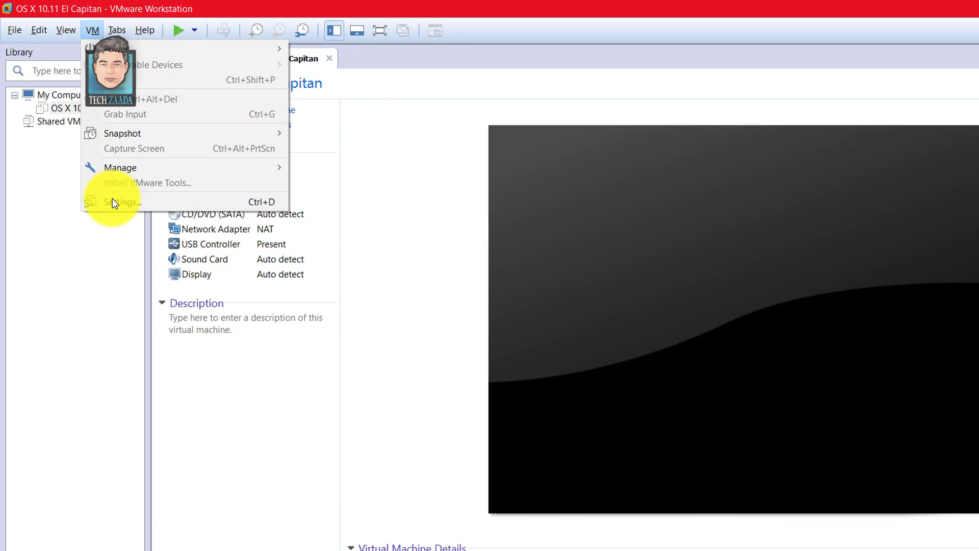
{"action": "left_click", "coordinate": [170, 199]}
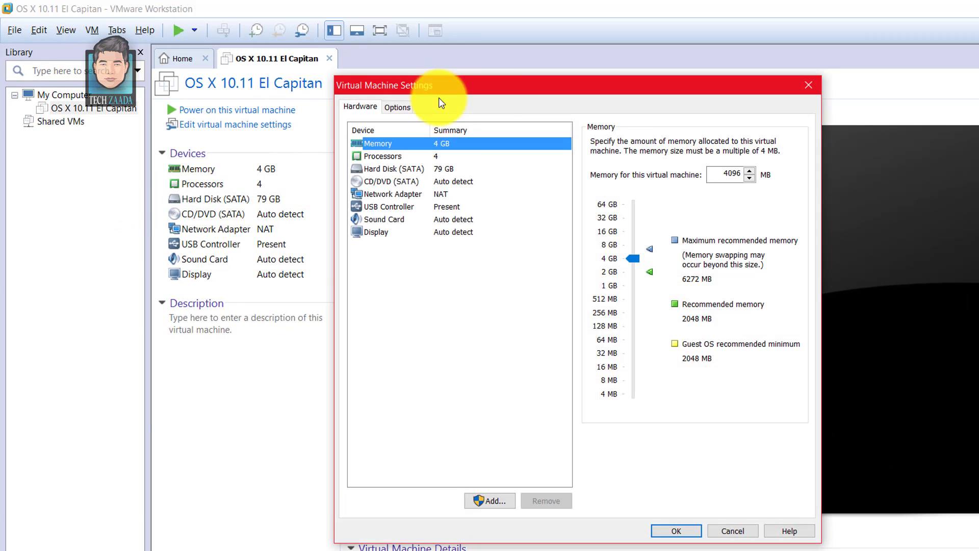
{"action": "left_click_drag", "start_coordinate": [518, 83], "coordinate": [531, 63]}
{"action": "left_click", "coordinate": [411, 87]}
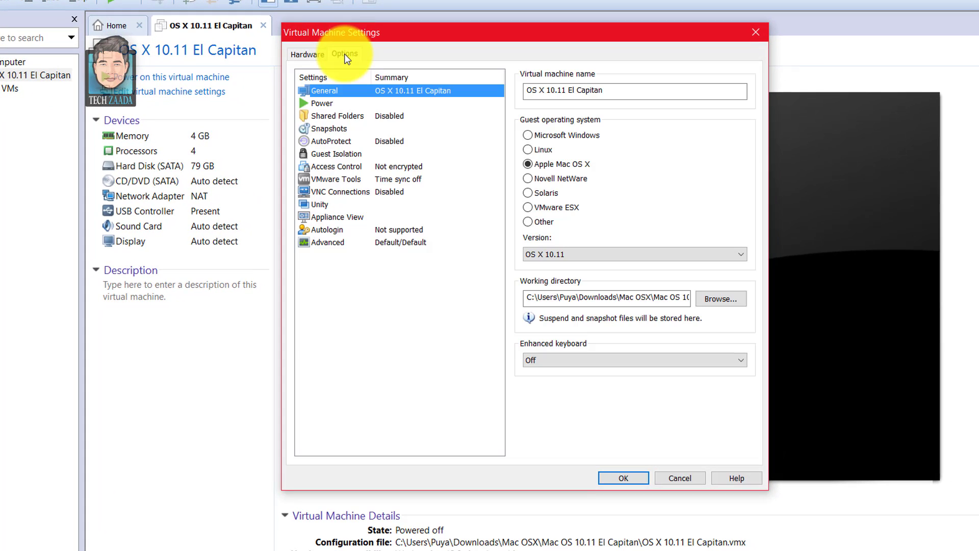
{"action": "left_click", "coordinate": [384, 117]}
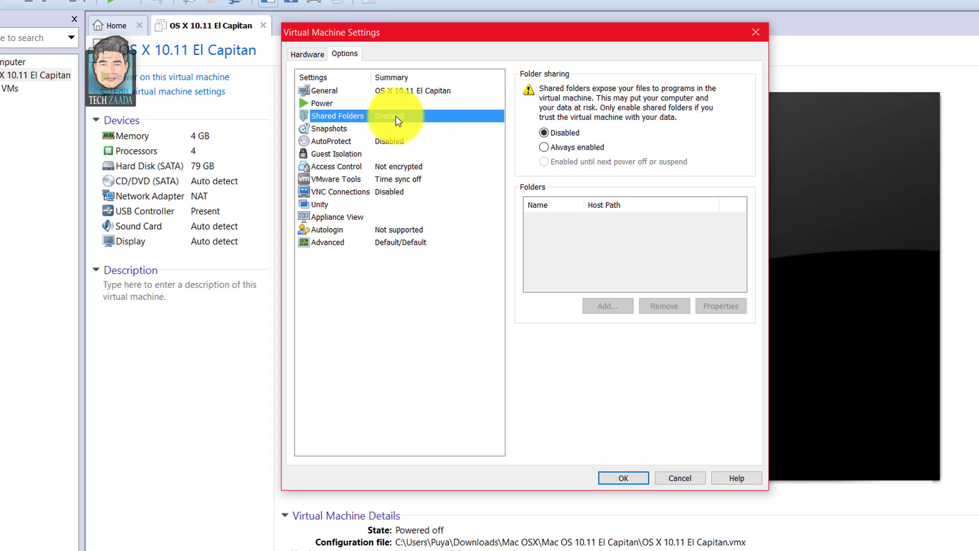
{"action": "left_click", "coordinate": [543, 147]}
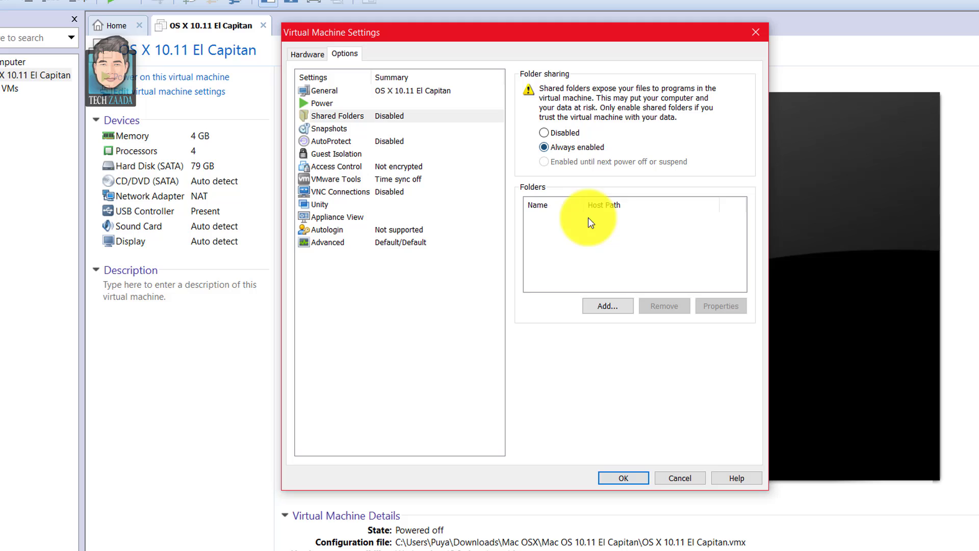
{"action": "left_click", "coordinate": [607, 306]}
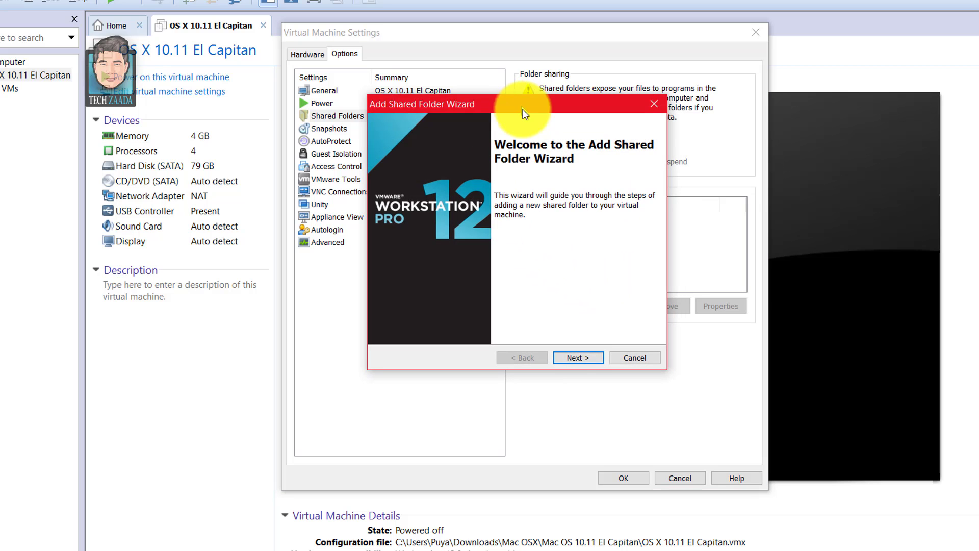
Choose D:\Video Songs as the host folder in the Add Shared Folder Wizard
{"action": "left_click", "coordinate": [583, 359]}
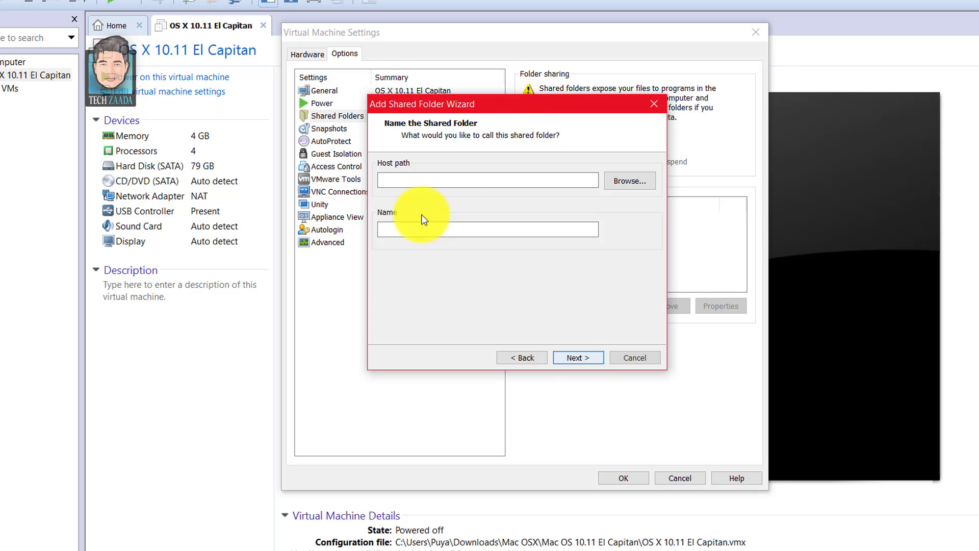
{"action": "left_click", "coordinate": [621, 181]}
{"action": "left_click_drag", "start_coordinate": [597, 193], "coordinate": [602, 235]}
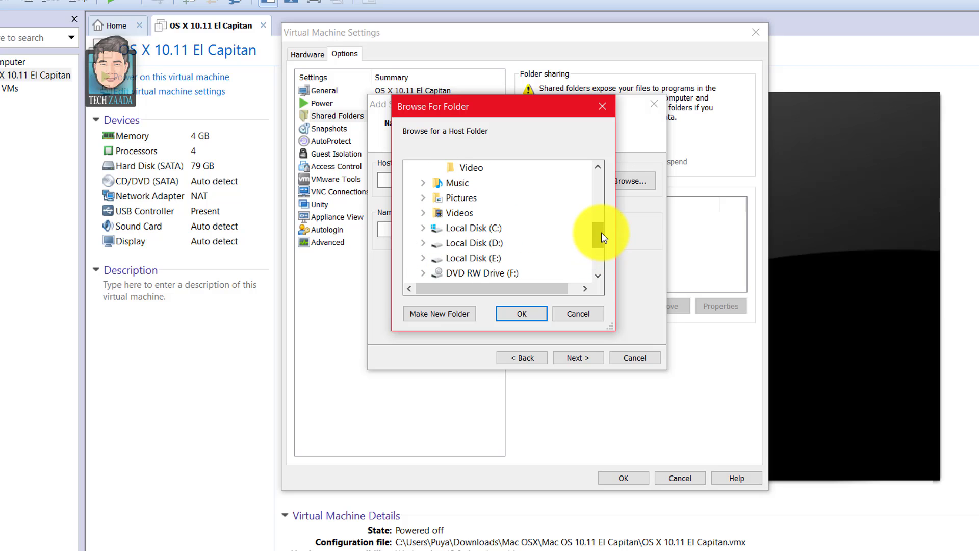
{"action": "left_click", "coordinate": [423, 243]}
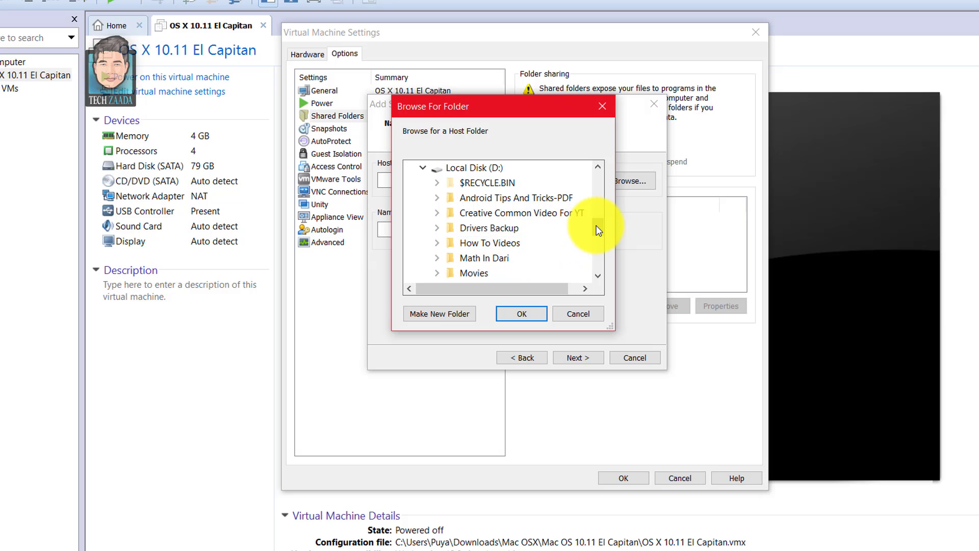
{"action": "mouse_move", "coordinate": [599, 231]}
{"action": "left_mouse_down"}
{"action": "mouse_move", "coordinate": [591, 219]}
{"action": "mouse_move", "coordinate": [598, 237]}
{"action": "left_mouse_up"}
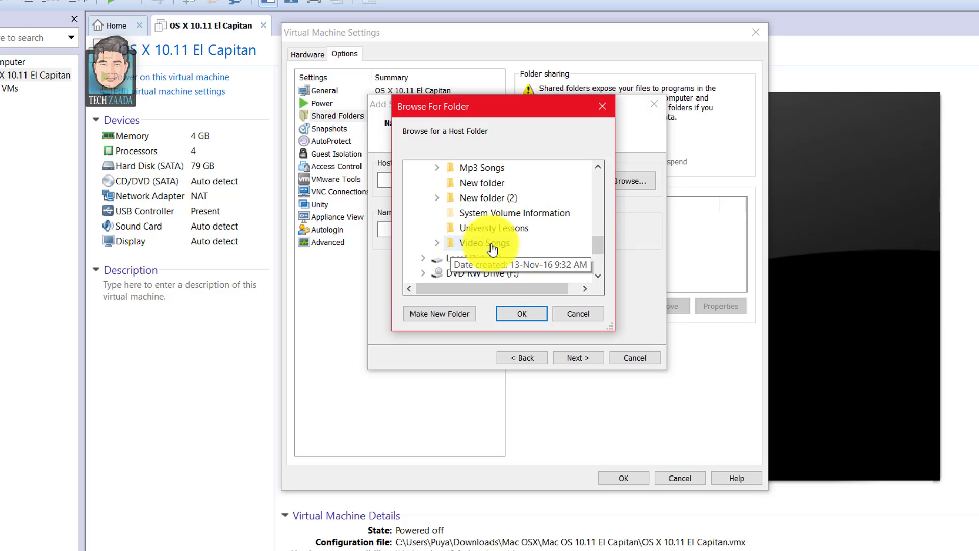
{"action": "double_click", "coordinate": [483, 248]}
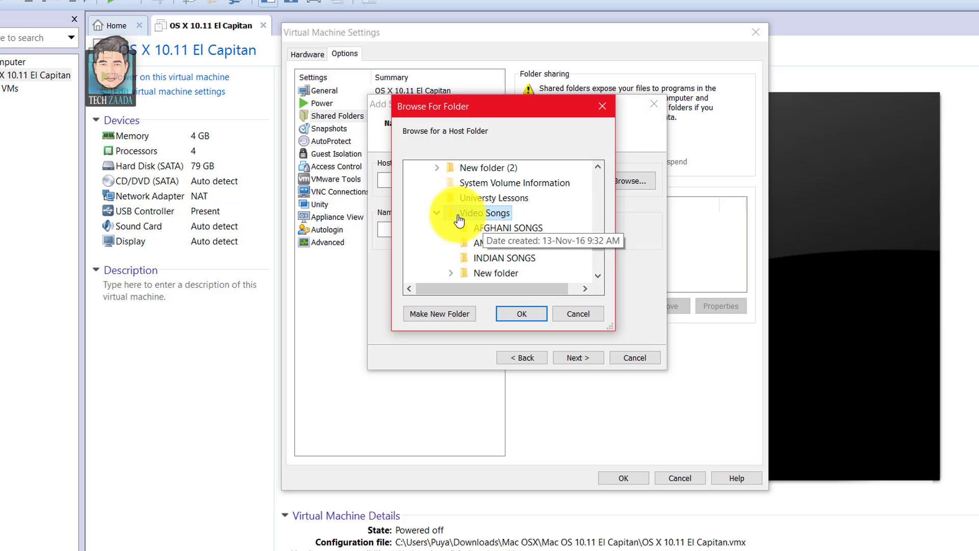
{"action": "left_click", "coordinate": [518, 314]}
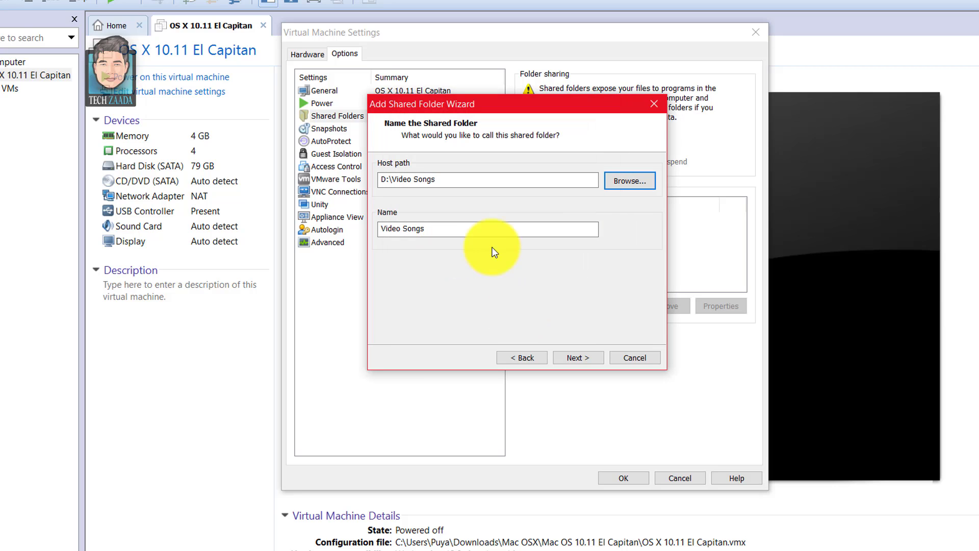
Name the share 'Video_Songs' and finish the wizard with the share enabled
{"action": "left_click", "coordinate": [424, 229]}
{"action": "key", "text": "Left"}
{"action": "key", "text": "Left"}
{"action": "key", "text": "Left"}
{"action": "key", "text": "Left"}
{"action": "key", "text": "Left"}
{"action": "key", "text": "BackSpace"}
{"action": "left_click_drag", "start_coordinate": [424, 230], "coordinate": [377, 228]}
{"action": "left_click", "coordinate": [389, 227]}
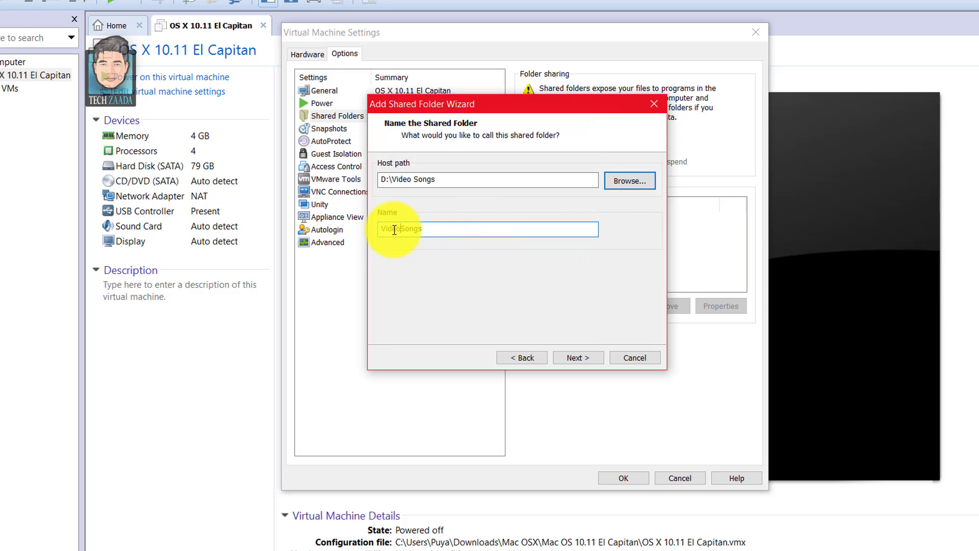
{"action": "double_click", "coordinate": [404, 229]}
{"action": "left_click", "coordinate": [403, 227]}
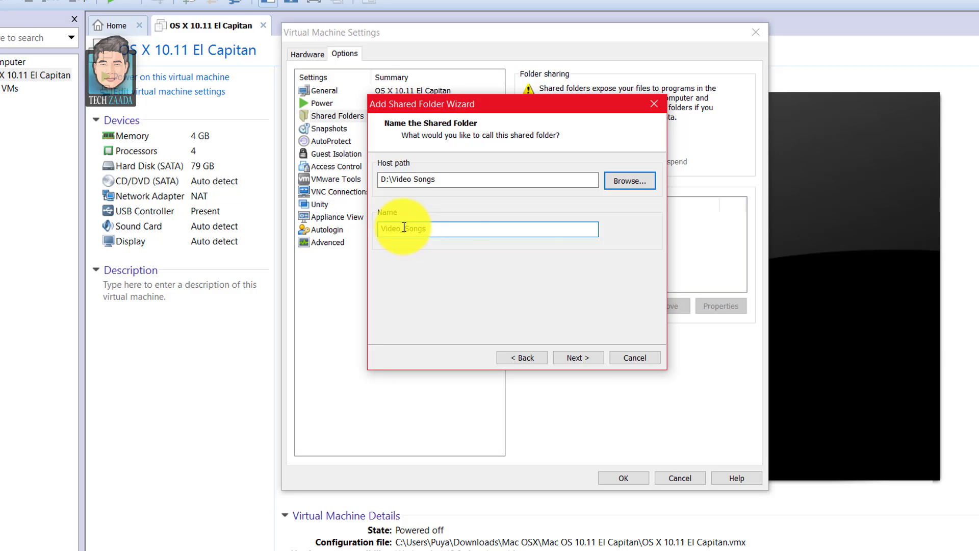
{"action": "type", "text": "_"}
{"action": "left_click", "coordinate": [580, 358]}
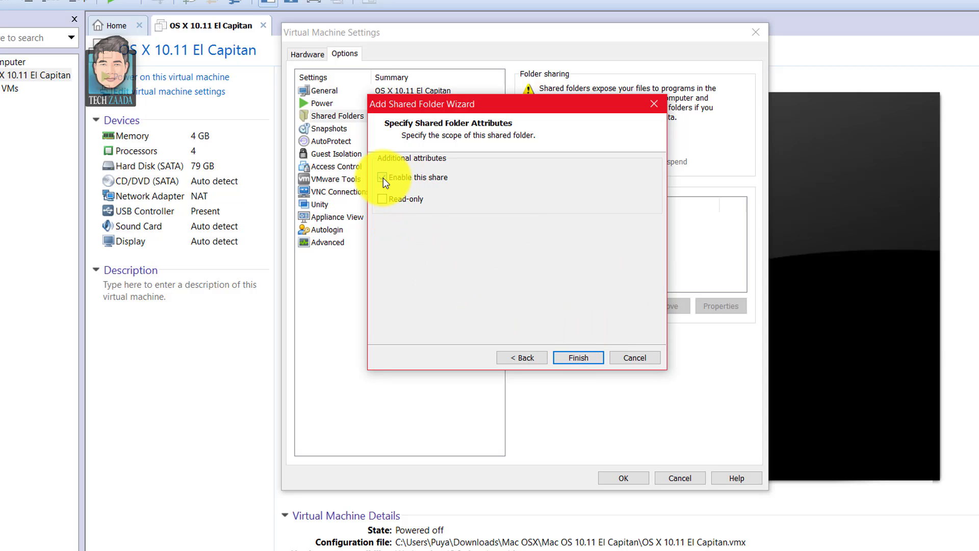
{"action": "left_click", "coordinate": [579, 357]}
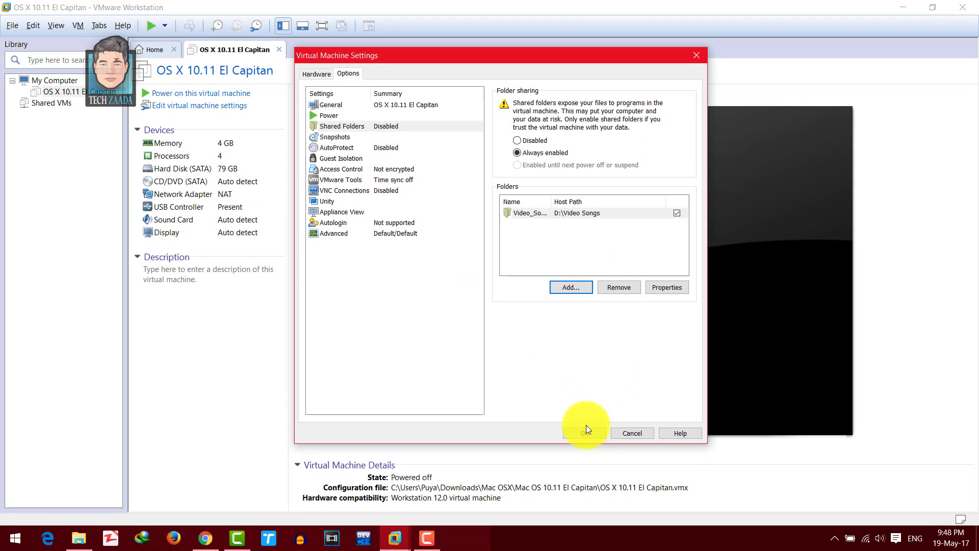
Apply the settings, power on the El Capitan VM, and log in with the account password
{"action": "left_click", "coordinate": [591, 431]}
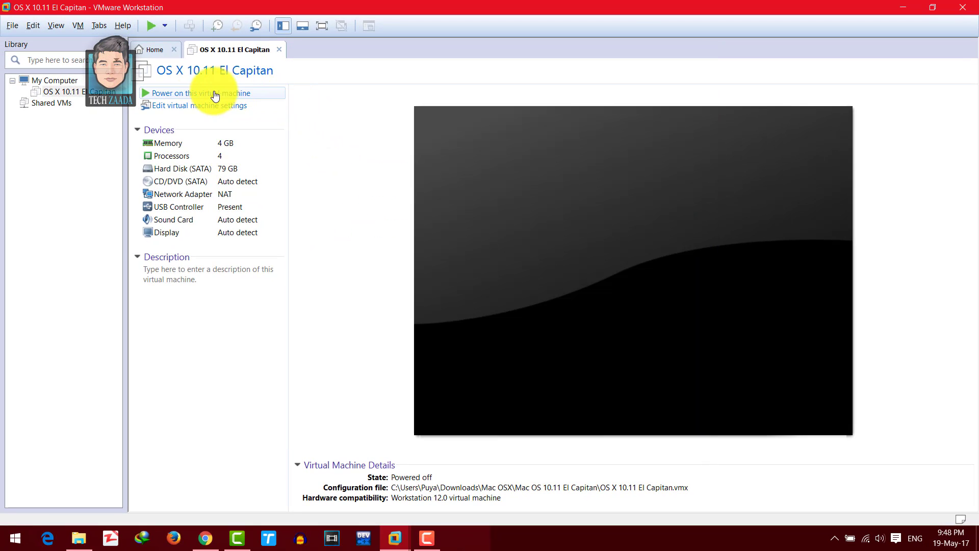
{"action": "left_click", "coordinate": [197, 94]}
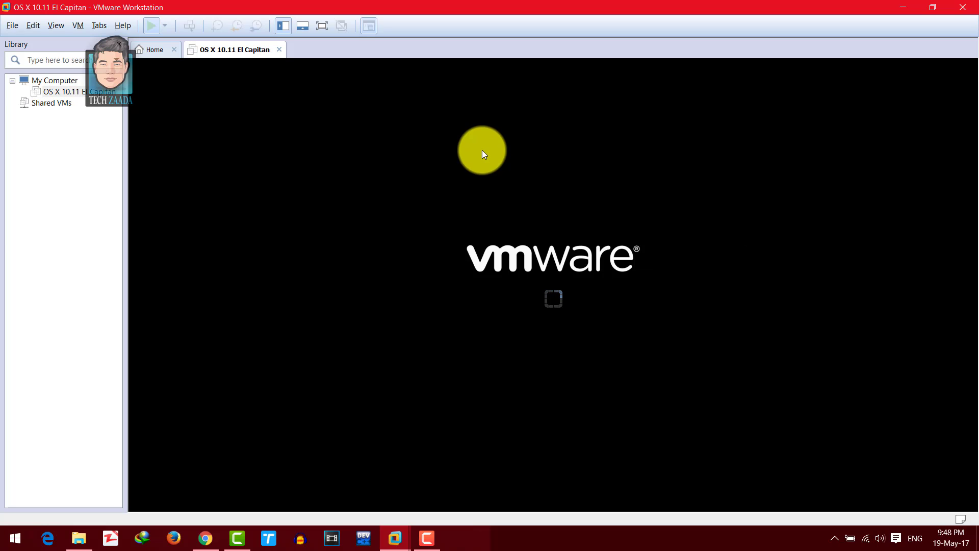
{"action": "left_click", "coordinate": [567, 333]}
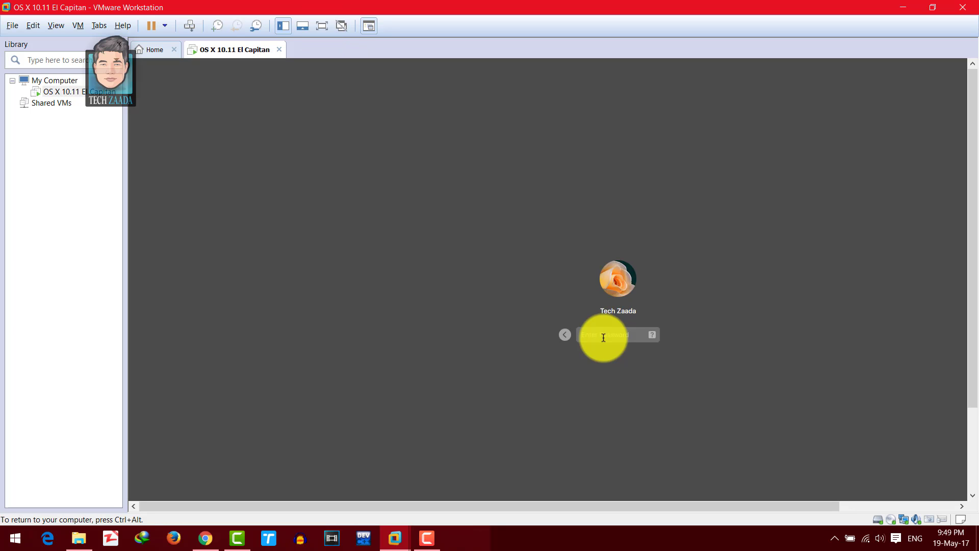
{"action": "type", "text": "•••"}
{"action": "key", "text": "Return"}
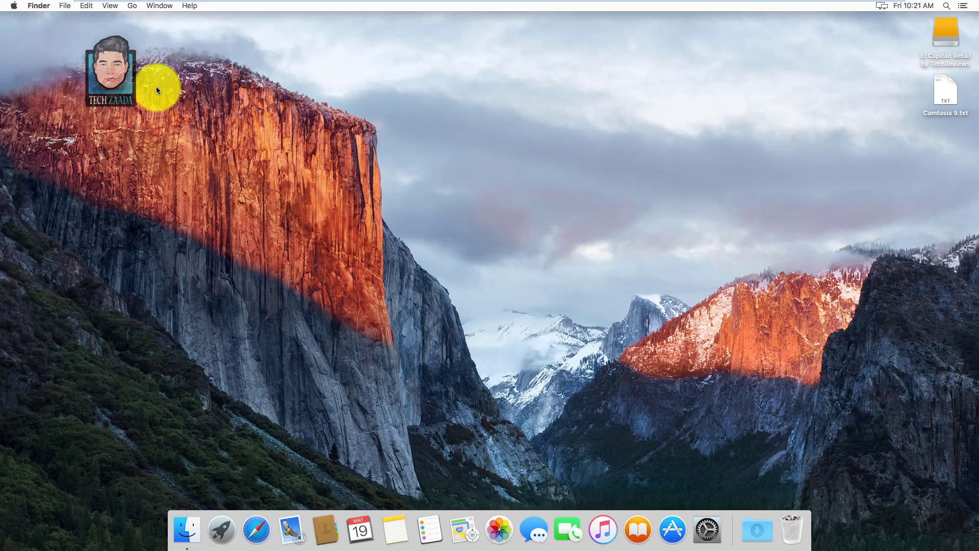
In Finder column view, browse Network > VMware Shared Folders > Video_Songs to list its files
{"action": "left_click", "coordinate": [132, 5]}
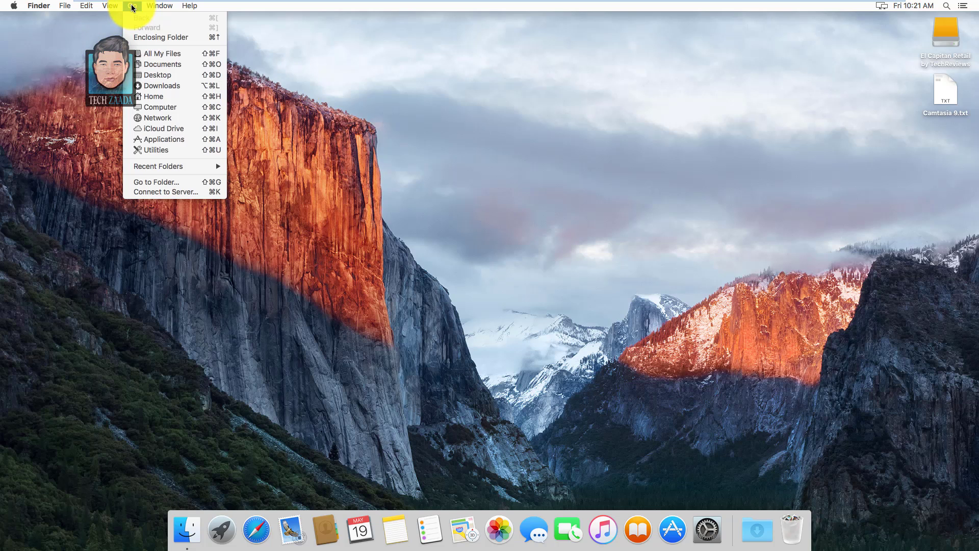
{"action": "left_click", "coordinate": [156, 117]}
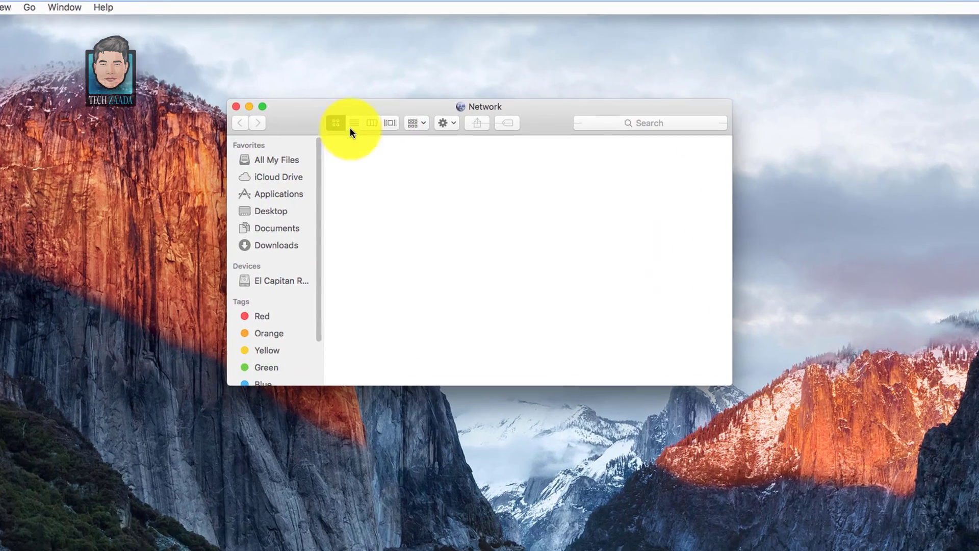
{"action": "left_click", "coordinate": [372, 122]}
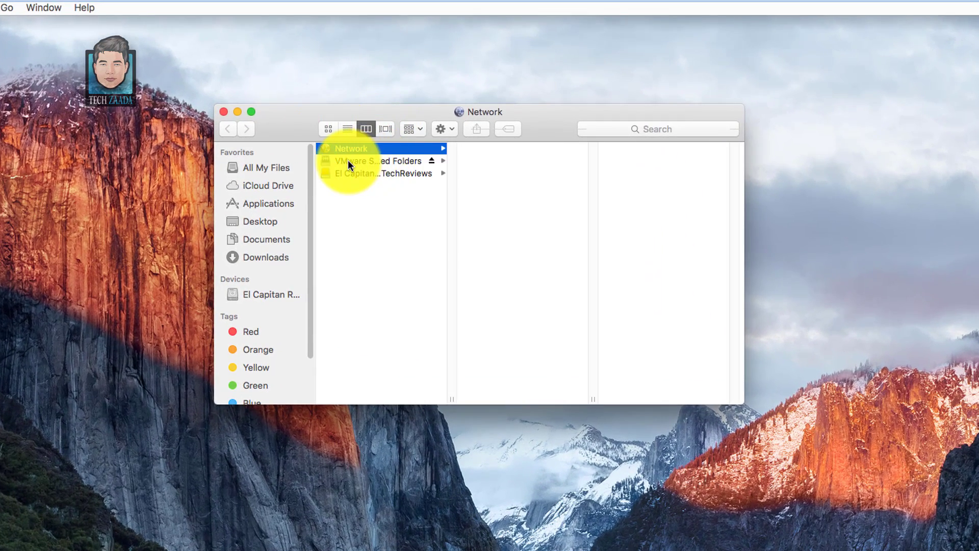
{"action": "left_click", "coordinate": [348, 160]}
{"action": "left_click", "coordinate": [378, 161]}
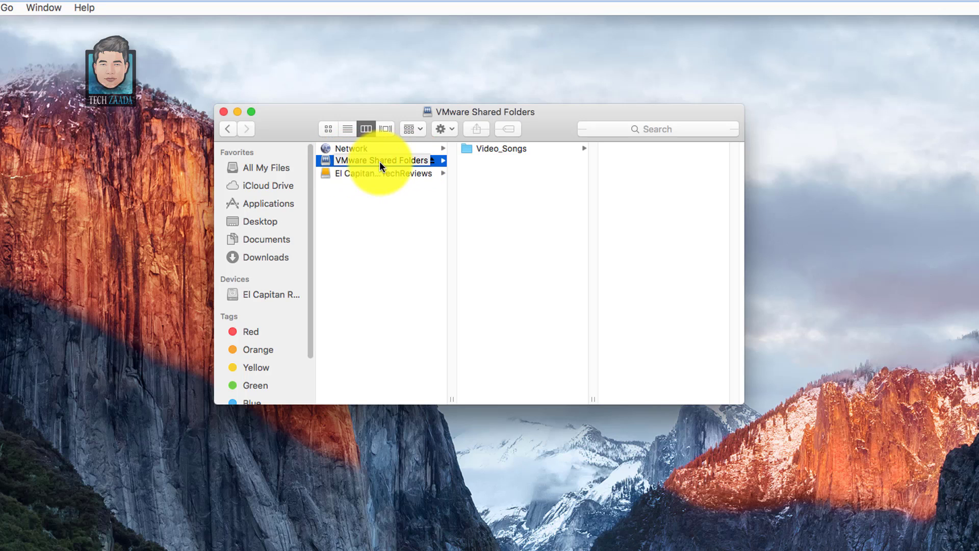
{"action": "left_click", "coordinate": [501, 149]}
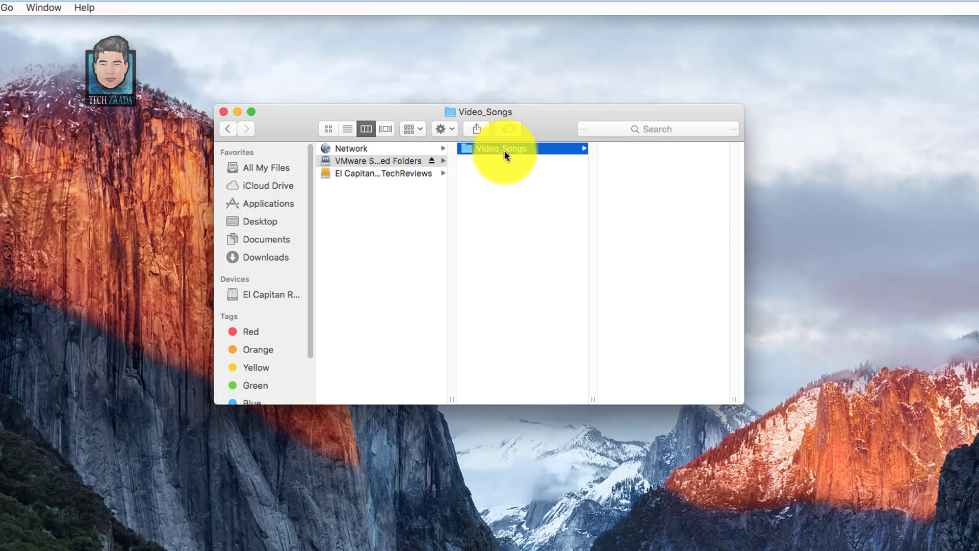
{"action": "left_click", "coordinate": [504, 149]}
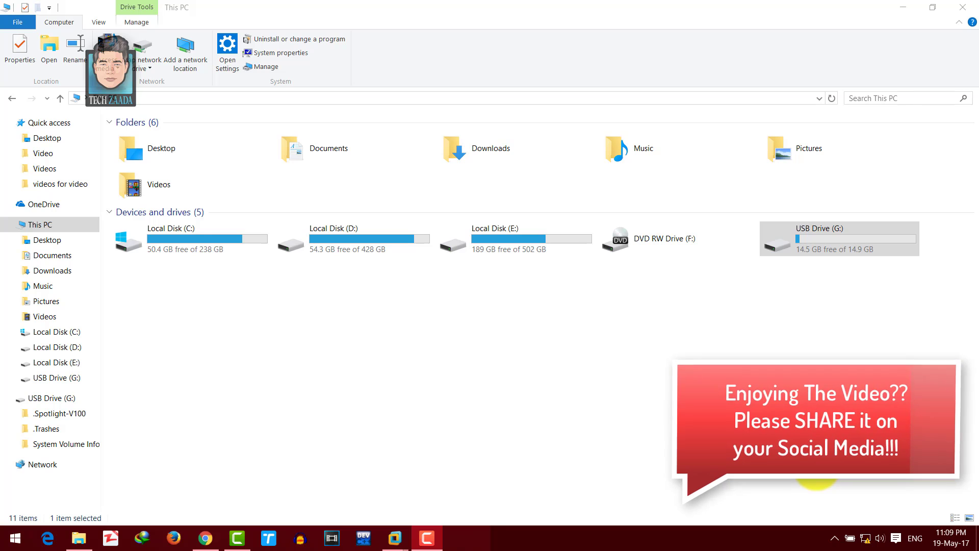
Refresh This PC, open USB Drive (G:) to check its files, and close File Explorer
{"action": "right_click", "coordinate": [637, 330]}
{"action": "left_click", "coordinate": [658, 386]}
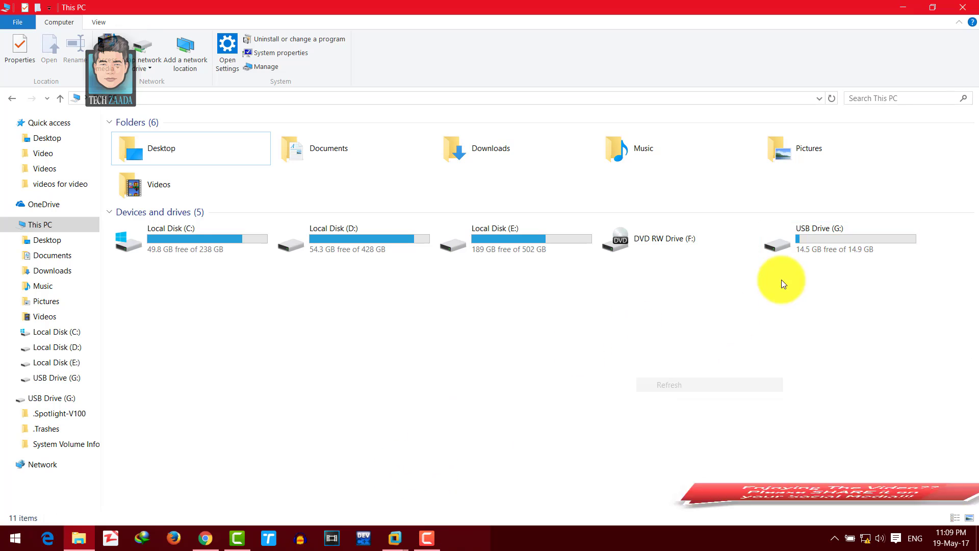
{"action": "double_click", "coordinate": [812, 241]}
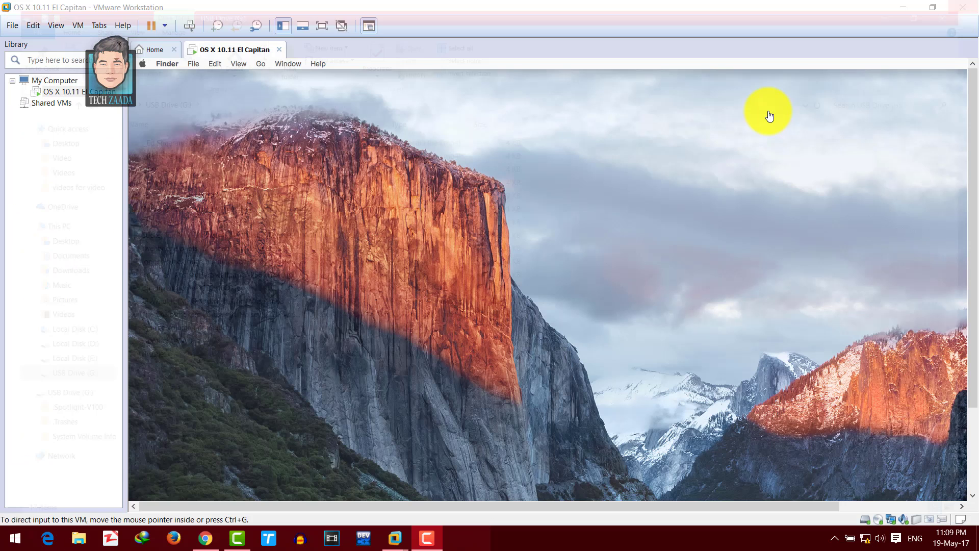
{"action": "left_click", "coordinate": [963, 8]}
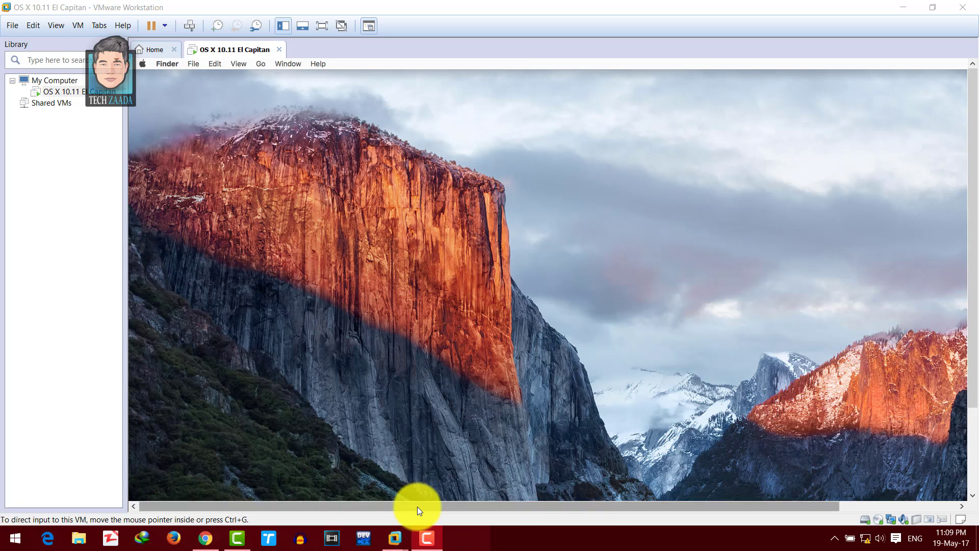
Connect the Silicon Motion USB Flash Disk to the VM, disconnecting it from the host
{"action": "left_click_drag", "start_coordinate": [417, 507], "coordinate": [509, 500]}
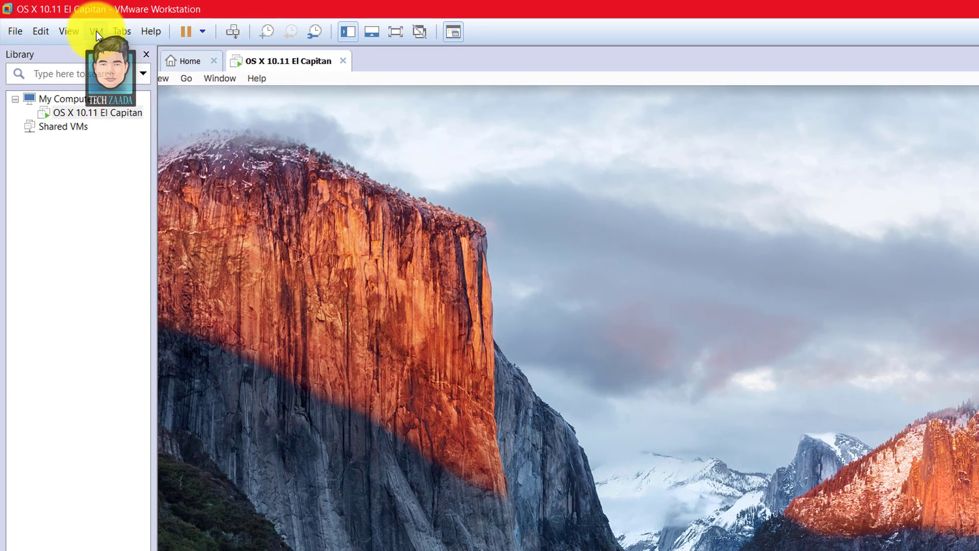
{"action": "left_click", "coordinate": [96, 31]}
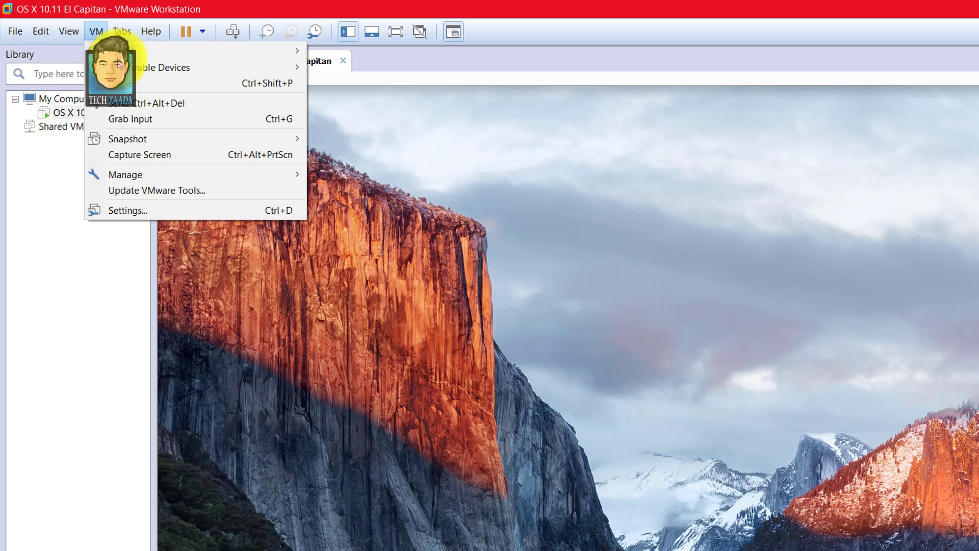
{"action": "mouse_move", "coordinate": [189, 67]}
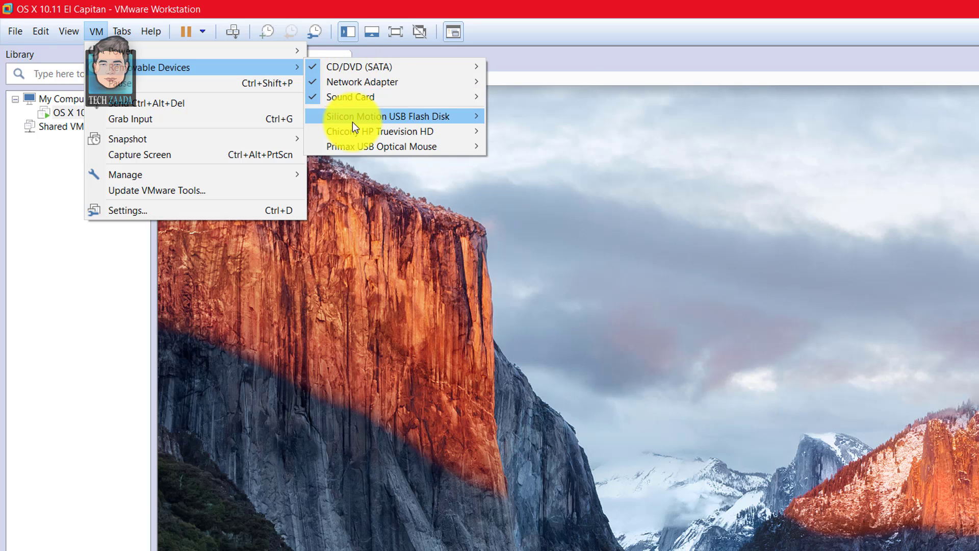
{"action": "mouse_move", "coordinate": [340, 116]}
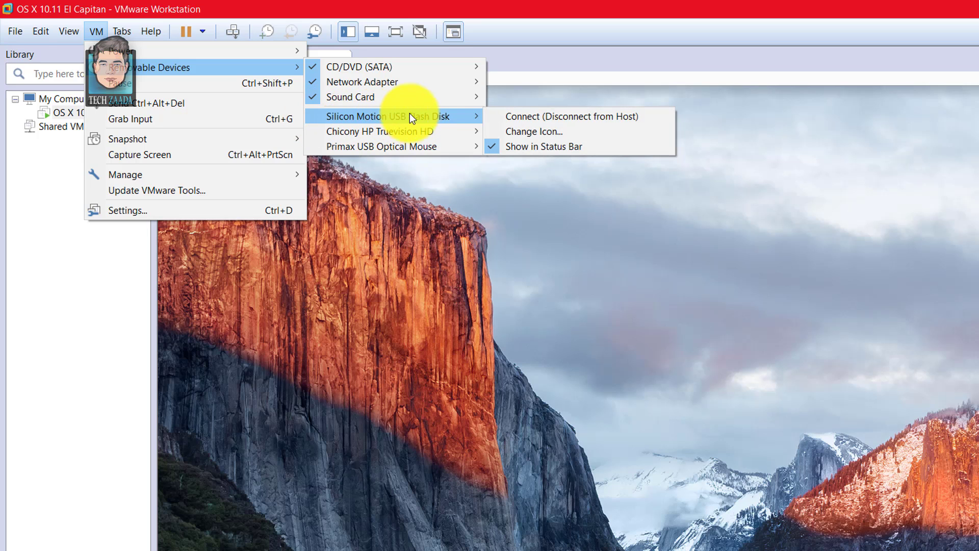
{"action": "left_click", "coordinate": [598, 117]}
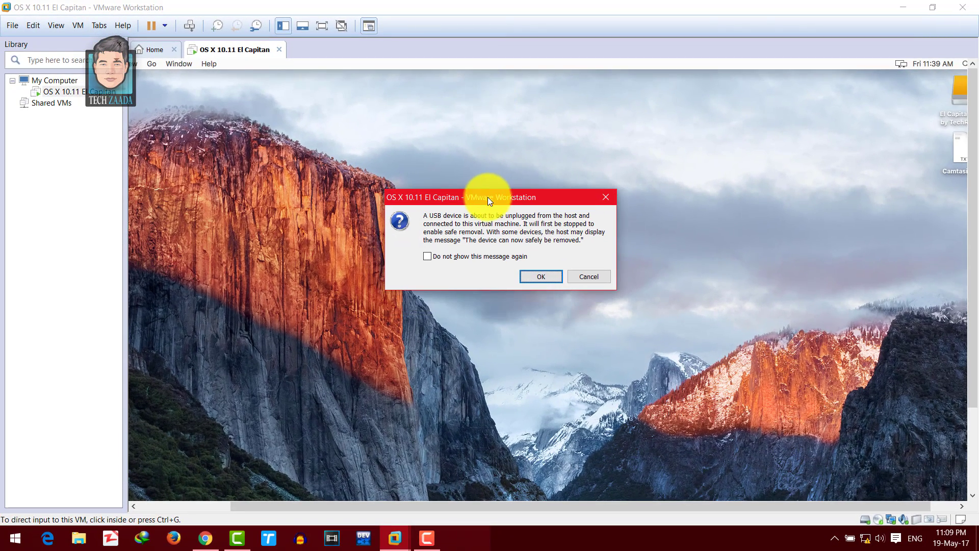
{"action": "left_click", "coordinate": [538, 276]}
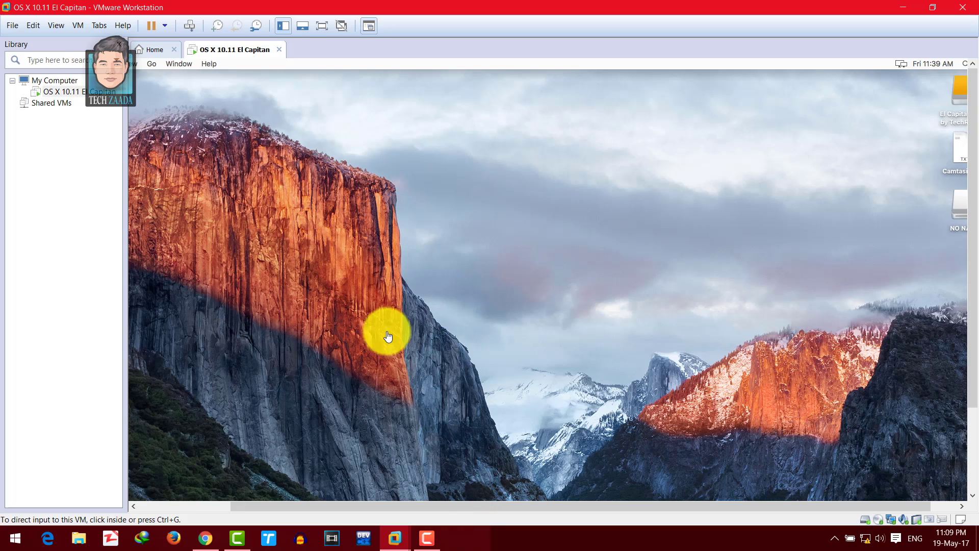
In full screen, open the NO NAME drive and preview the iron man and looney tunes images
{"action": "left_click", "coordinate": [320, 26]}
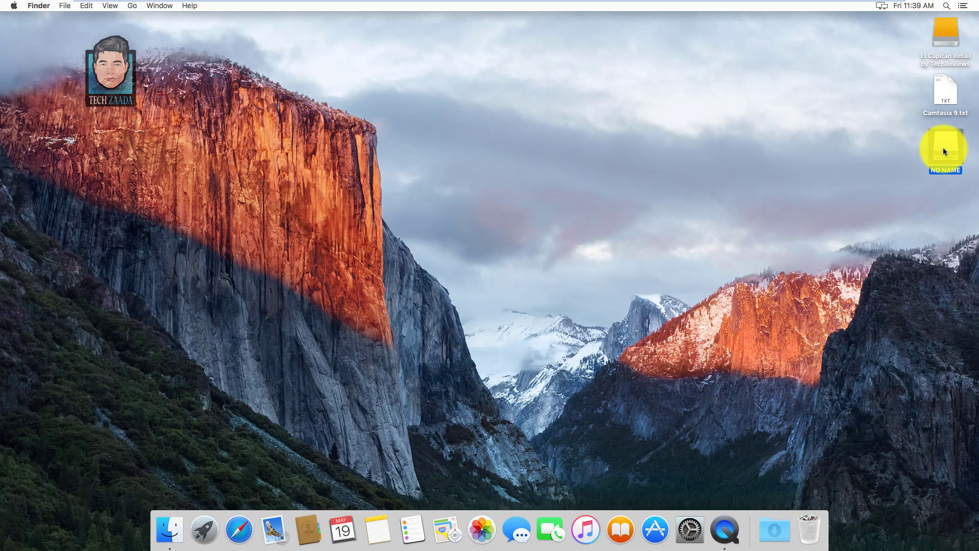
{"action": "double_click", "coordinate": [943, 147]}
{"action": "left_click", "coordinate": [424, 111]}
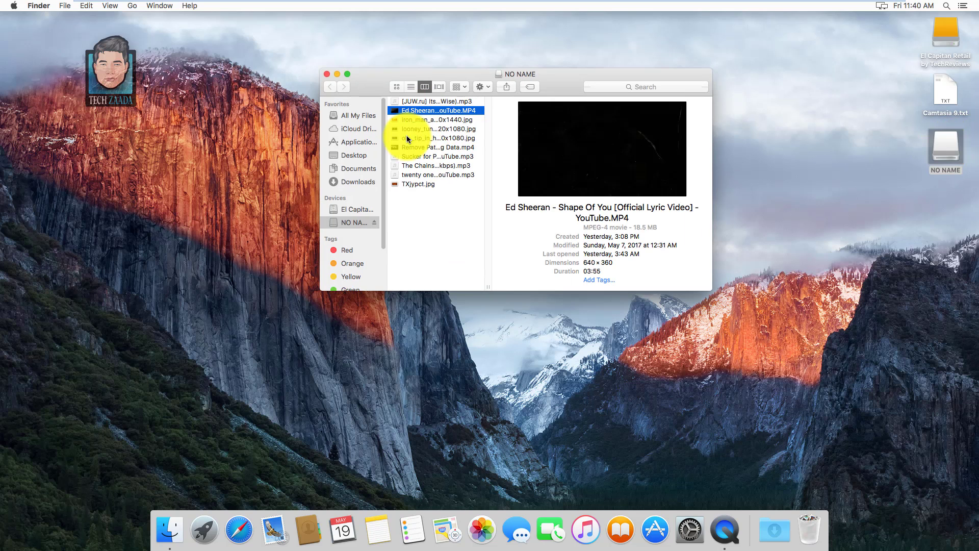
{"action": "left_click", "coordinate": [426, 120]}
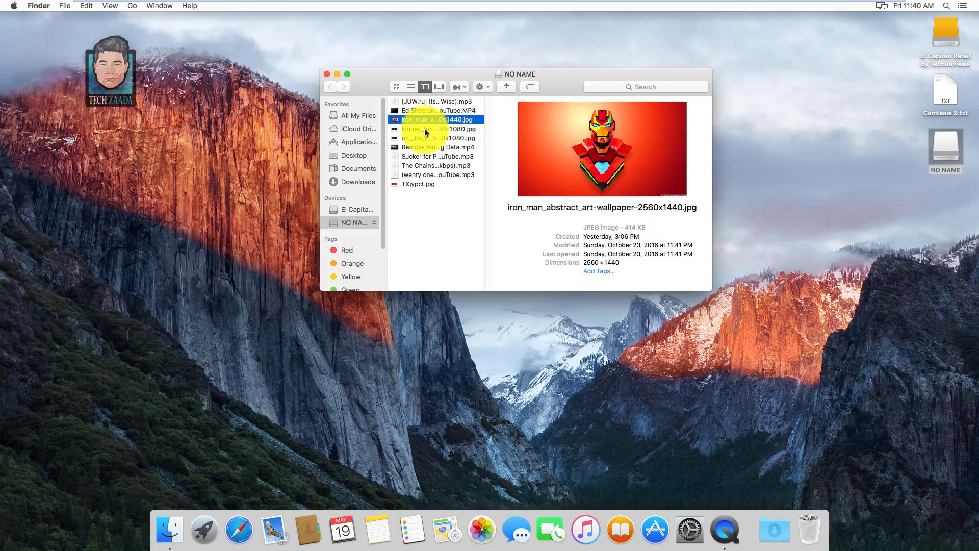
{"action": "left_click", "coordinate": [424, 129]}
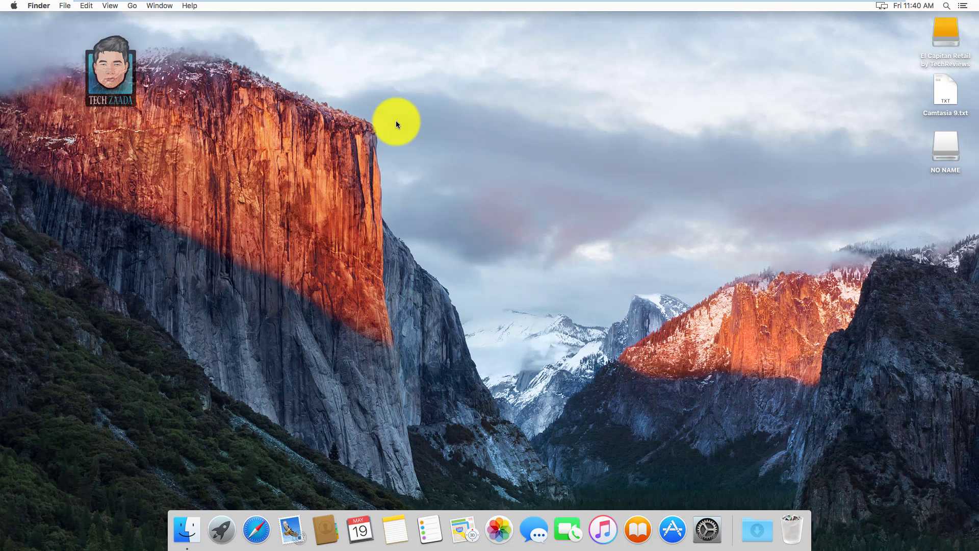